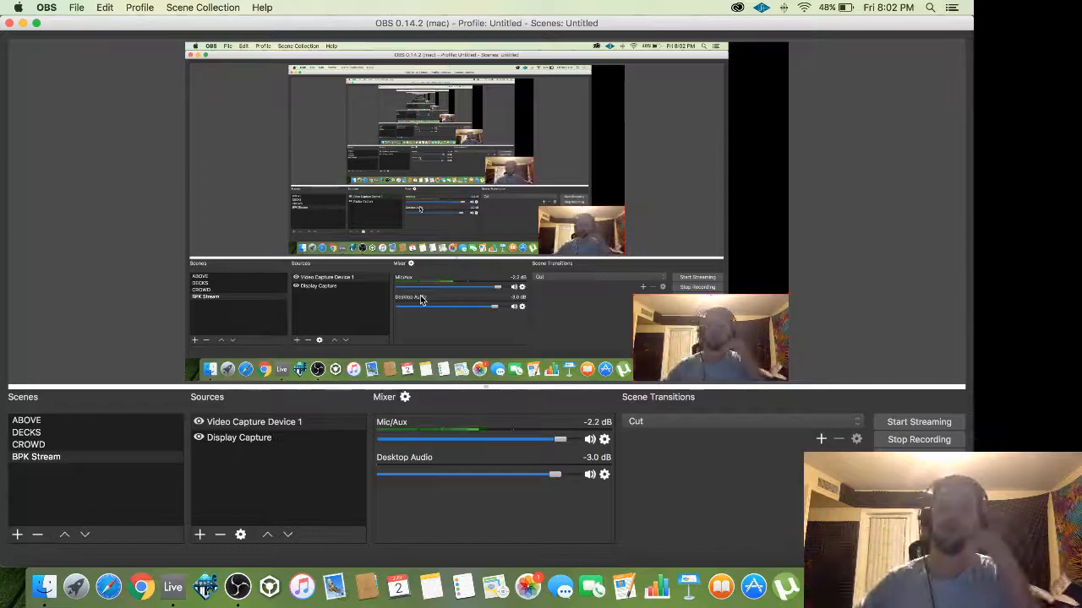
Bring Ableton Live forward, close the Serum window, and flip to OBS and back.
left_click(173, 587)
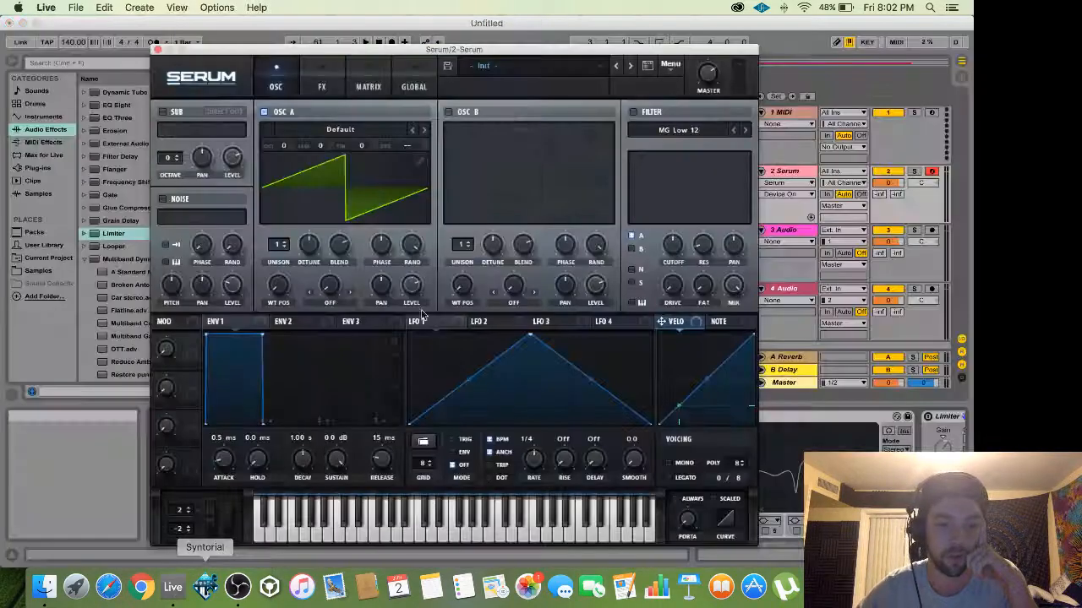
left_click(157, 51)
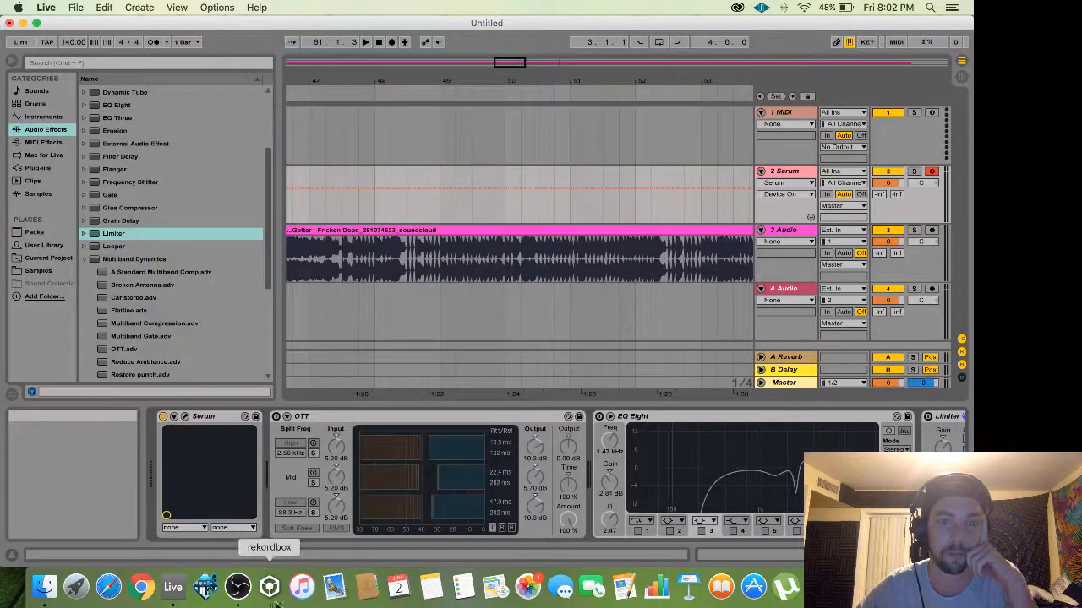
left_click(238, 592)
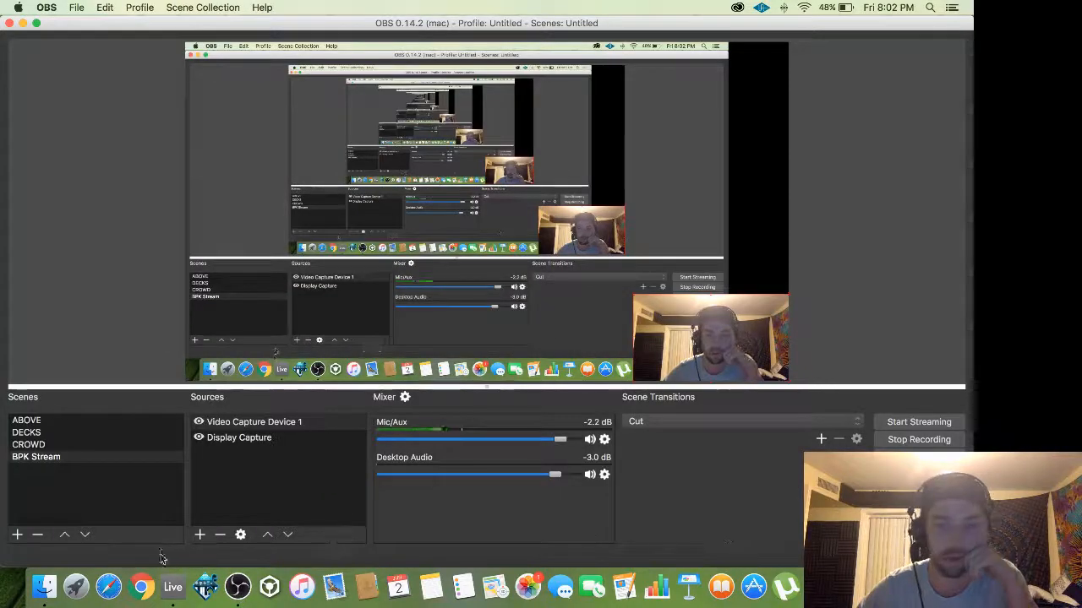
left_click(174, 588)
Zoom the arrangement around bar 46 and turn the 3 Audio track's volume down.
left_click_drag(518, 76, 531, 32)
left_click_drag(502, 66, 523, 132)
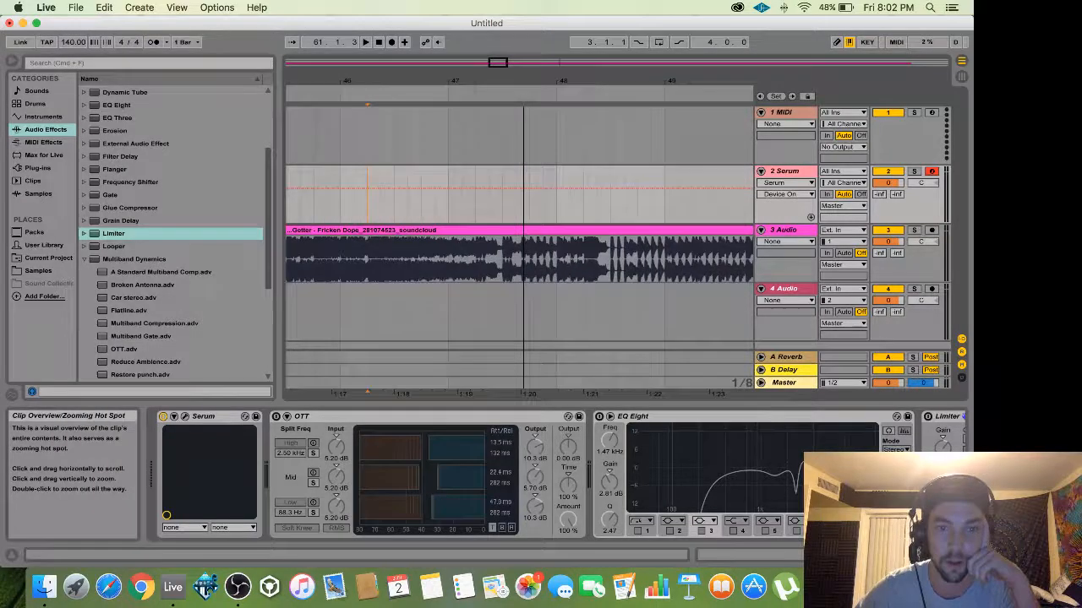
left_click(369, 255)
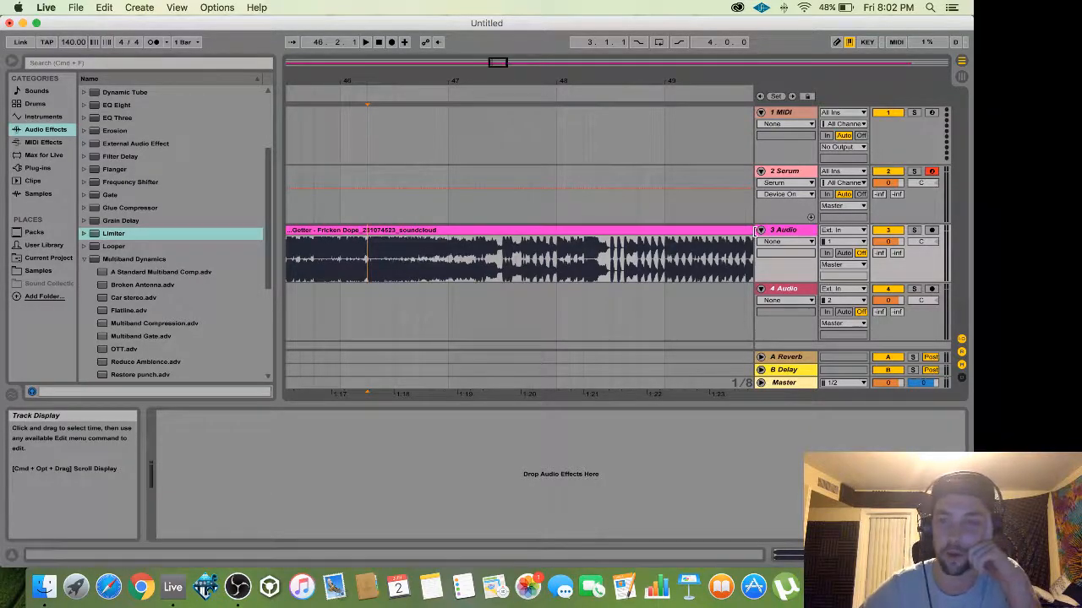
left_click(777, 232)
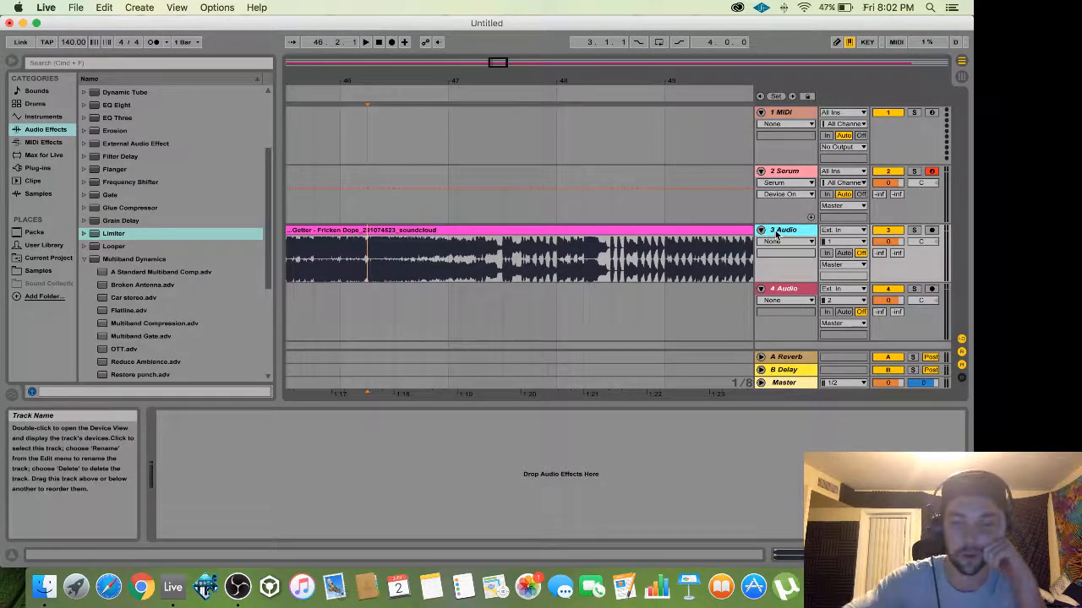
left_click_drag(888, 242, 887, 246)
left_click_drag(889, 182, 889, 189)
mouse_move(887, 242)
left_mouse_down()
mouse_move(898, 254)
mouse_move(898, 243)
left_mouse_up()
Play and stop the mix, then select the 2 Serum track to show its device chain.
key("space")
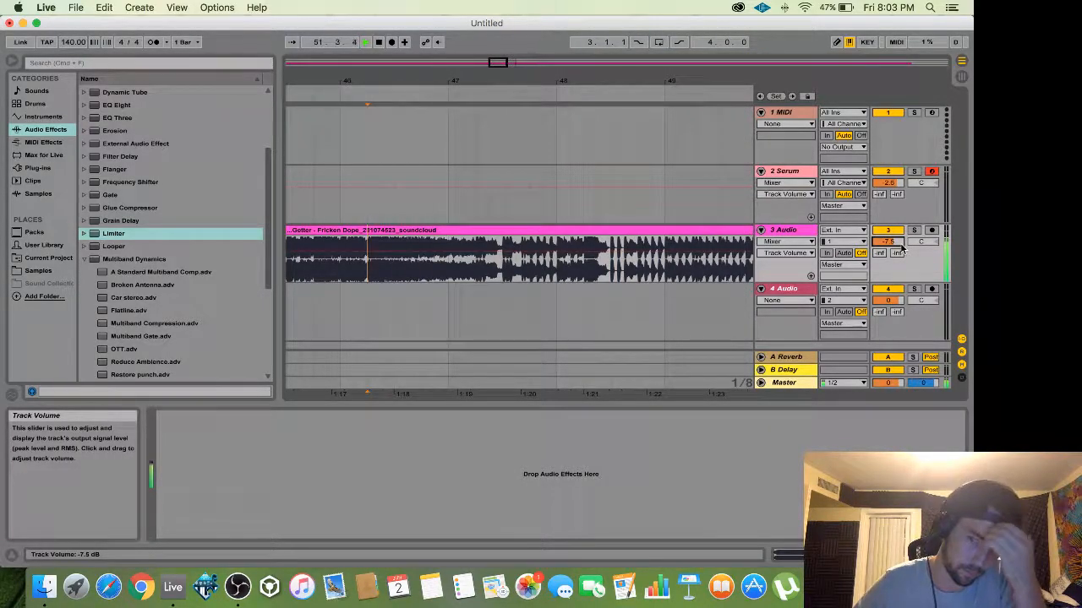
left_click_drag(489, 64, 491, 38)
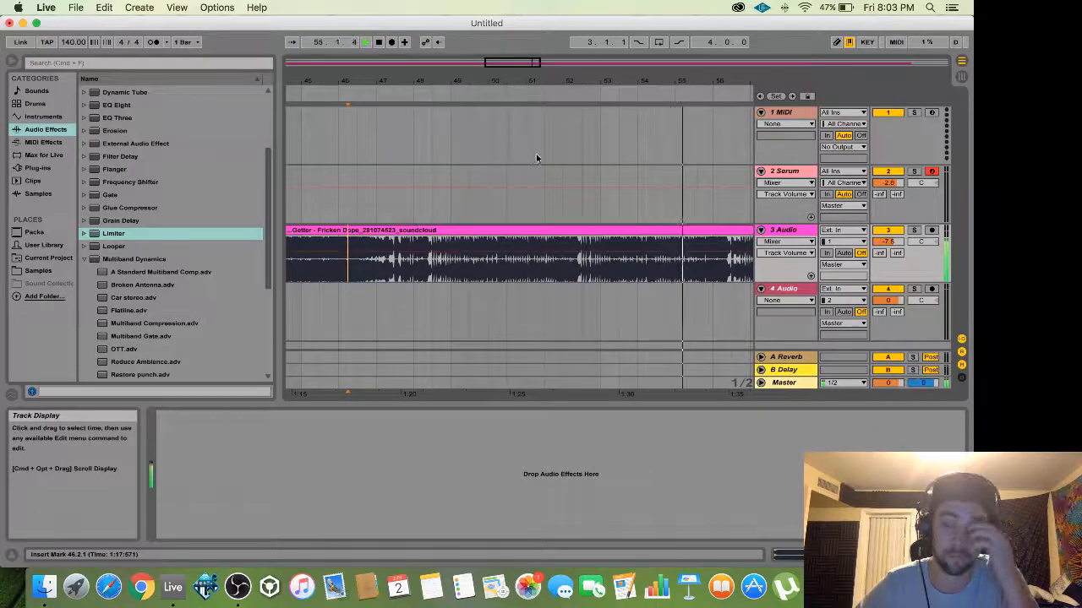
left_click(377, 41)
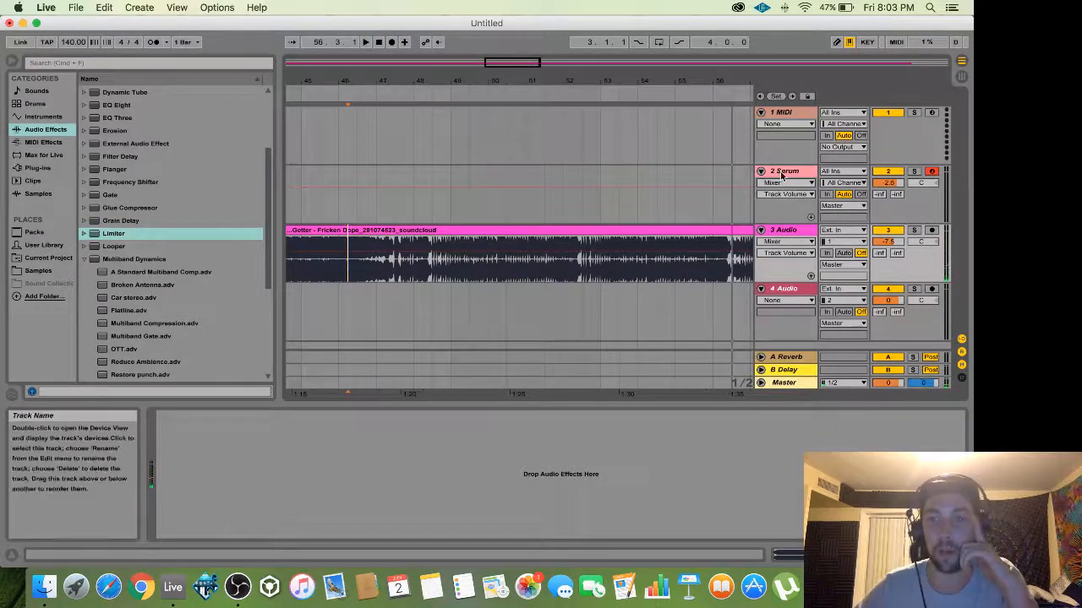
left_click(779, 172)
left_click(206, 416)
key("Right")
Open the Serum editor and switch on oscillator B.
left_click(220, 418)
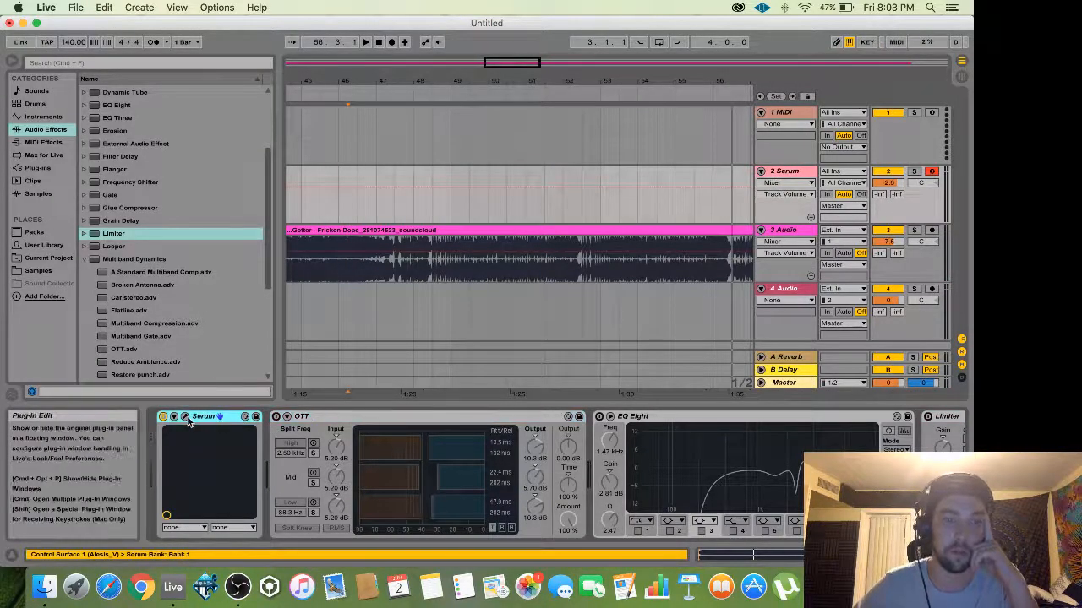
left_click(185, 416)
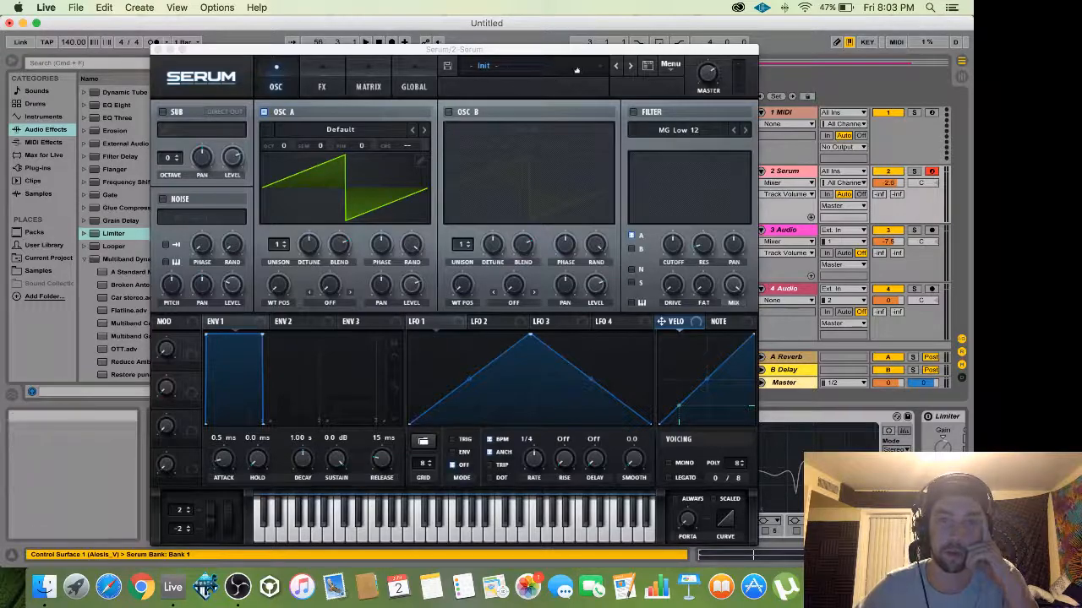
left_click(507, 66)
left_click(450, 90)
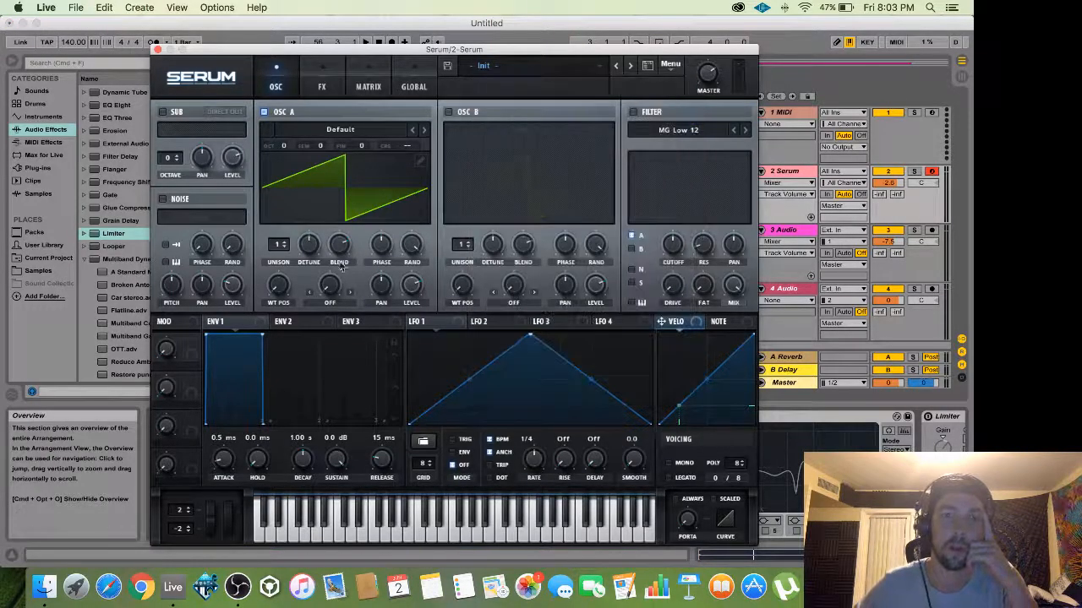
left_click(449, 112)
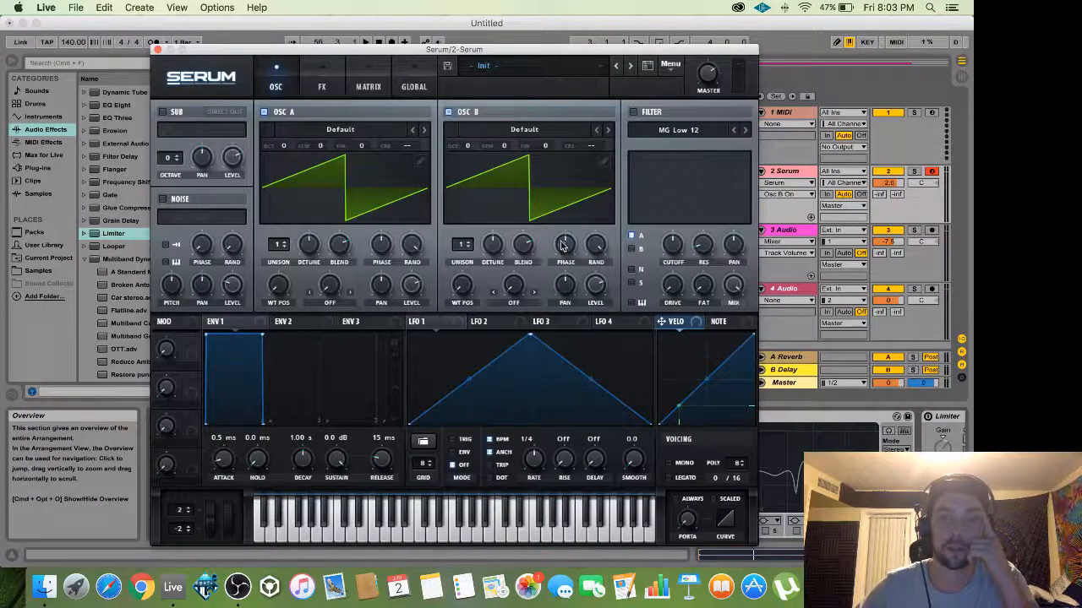
Set oscillator A to OCT -2, SEM -4 and raise oscillator B by one octave.
left_click_drag(283, 147, 324, 182)
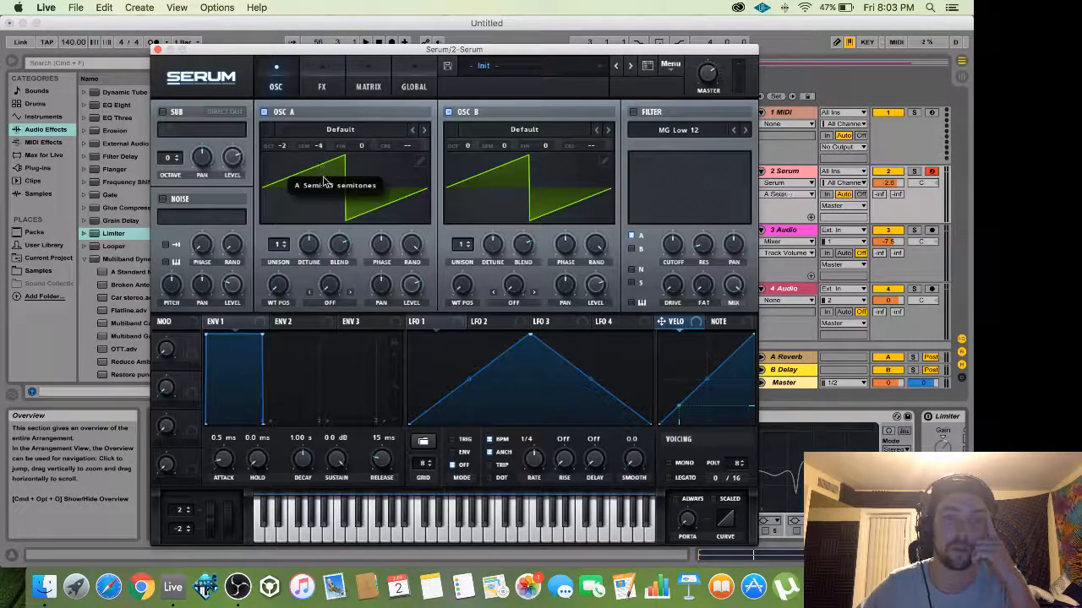
left_click_drag(468, 147, 470, 134)
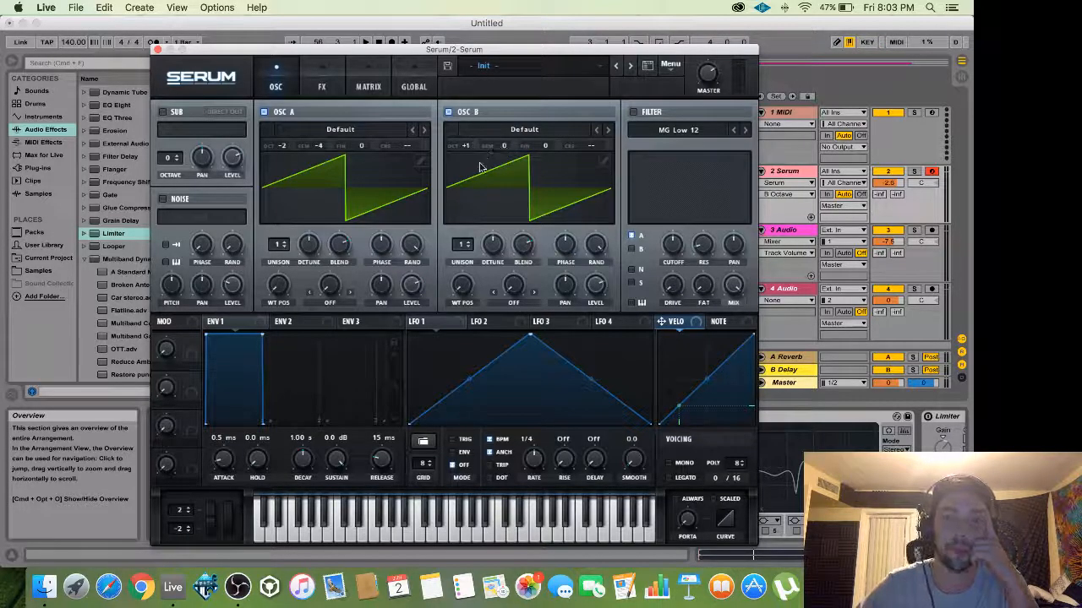
left_click(597, 284)
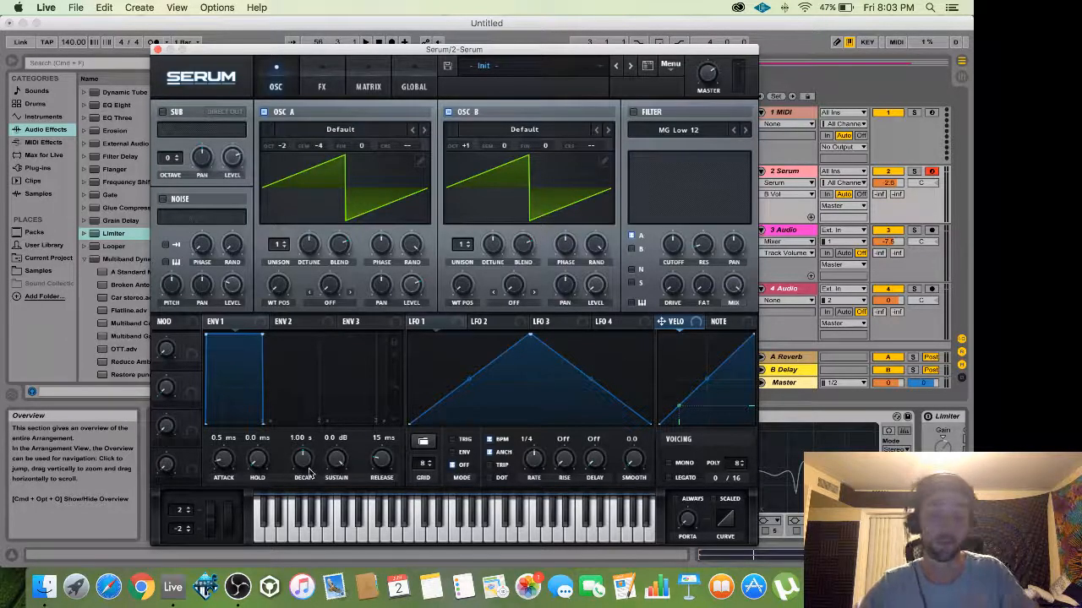
Shorten envelope 1's decay to 68 ms with lower sustain and adjust master volume.
left_click_drag(261, 337, 217, 452)
left_click_drag(301, 461, 304, 476)
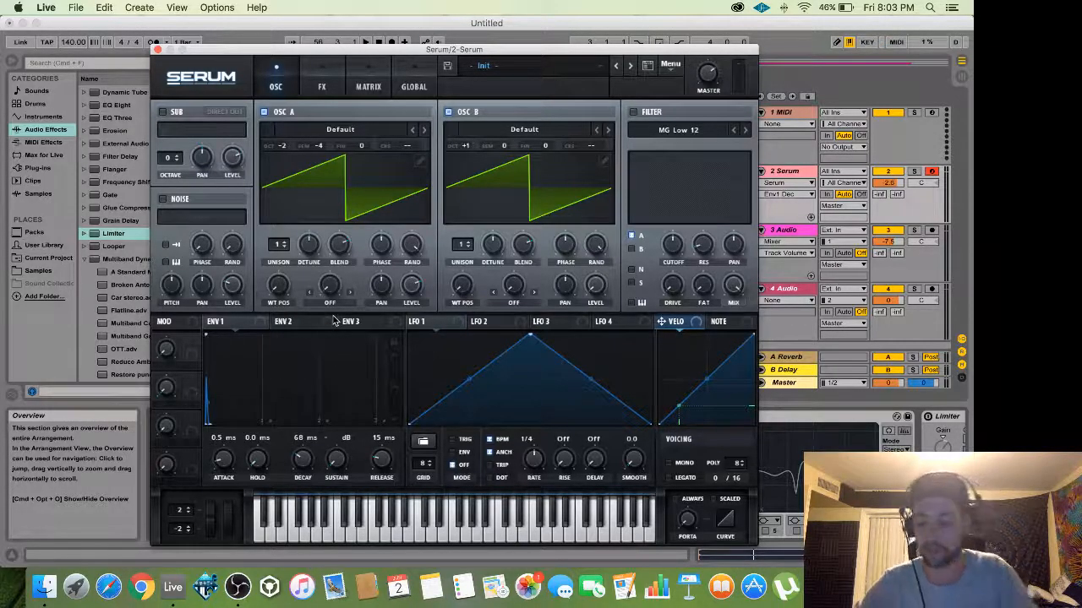
left_click_drag(708, 69, 709, 76)
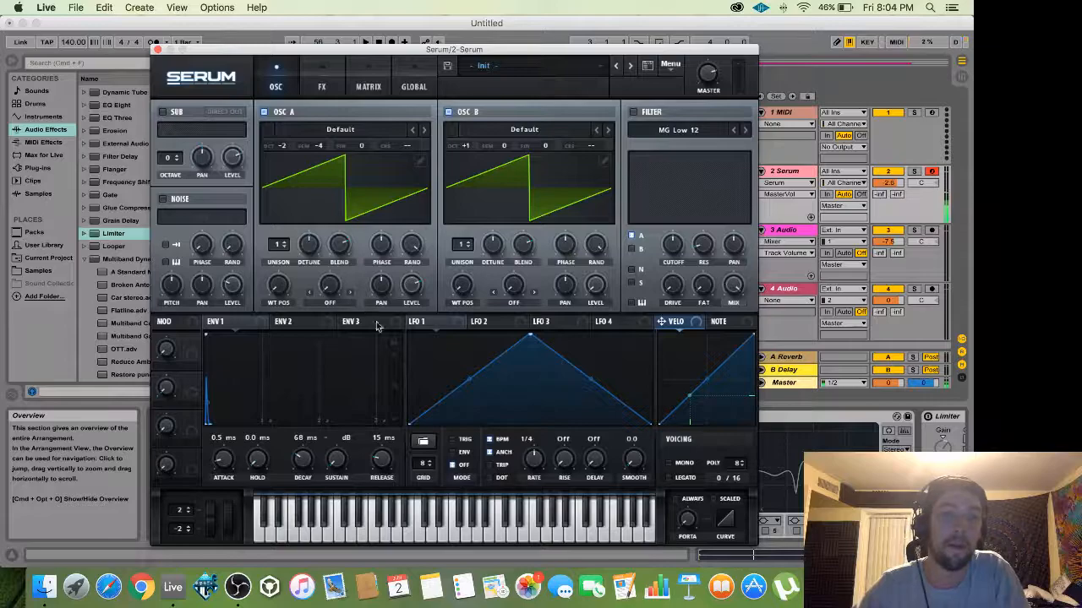
Set oscillator A's warp to FM (From B) at 49%, modulated by LFO 1.
left_click(330, 287)
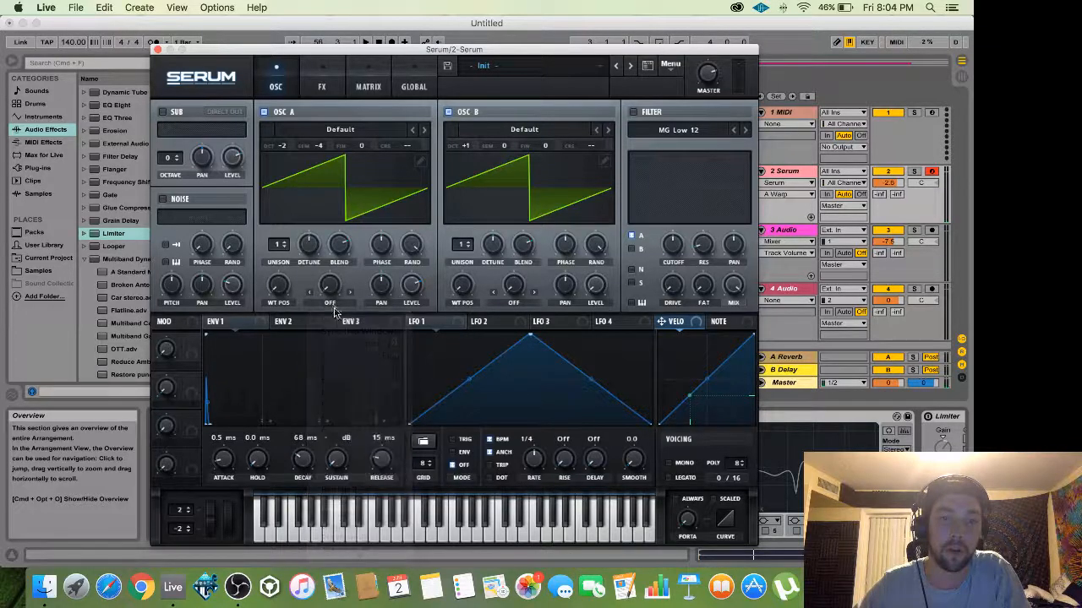
left_click(332, 309)
left_click(358, 539)
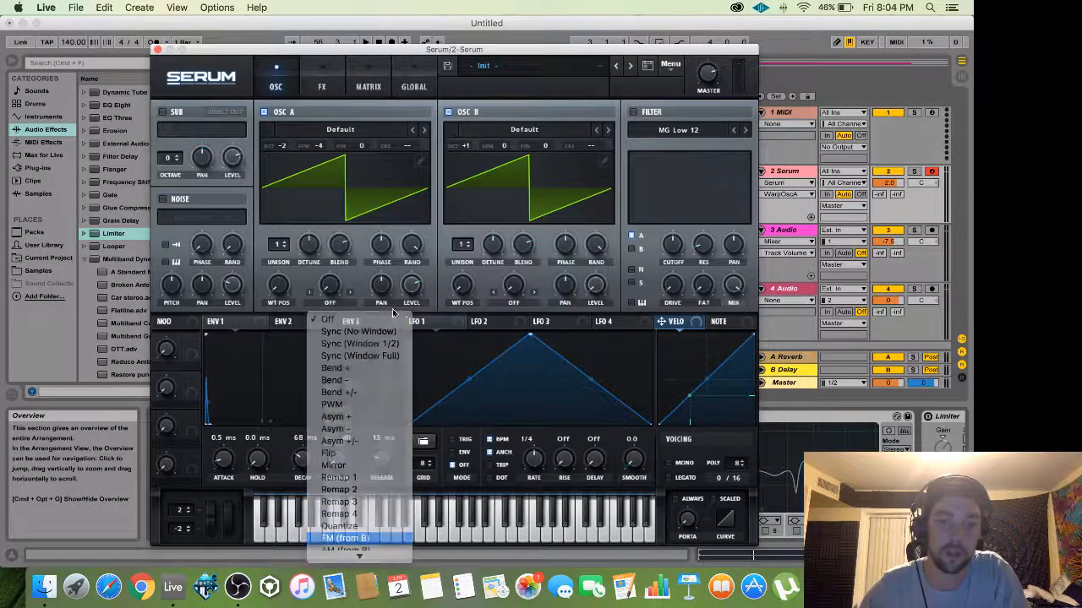
left_click_drag(330, 288, 329, 210)
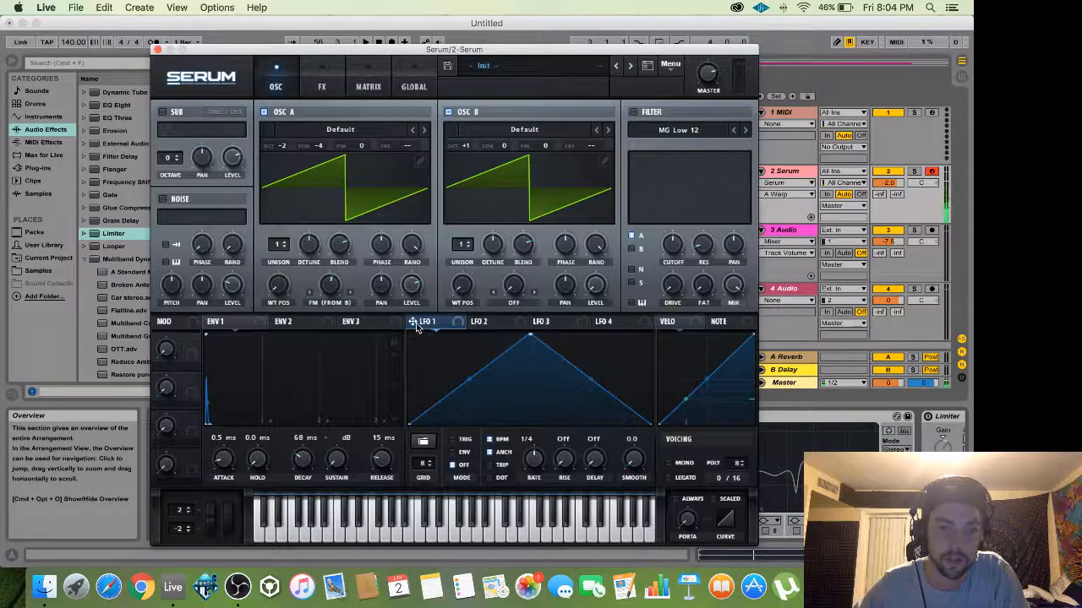
left_click_drag(414, 322, 314, 312)
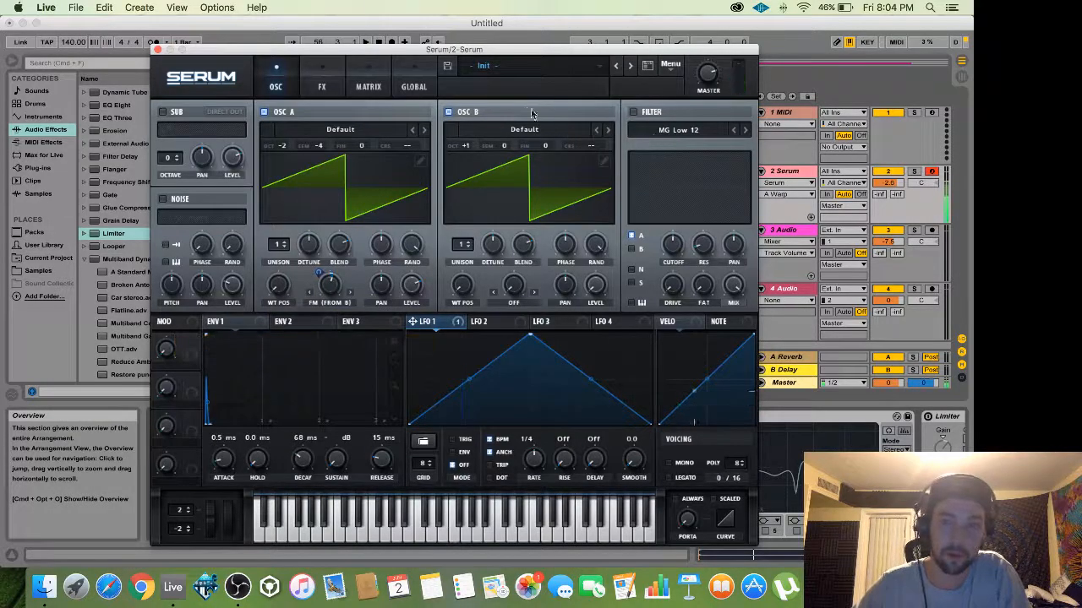
Set oscillator B's warp to Sync and assign LFO 1 to it with depth 22.
left_click(518, 307)
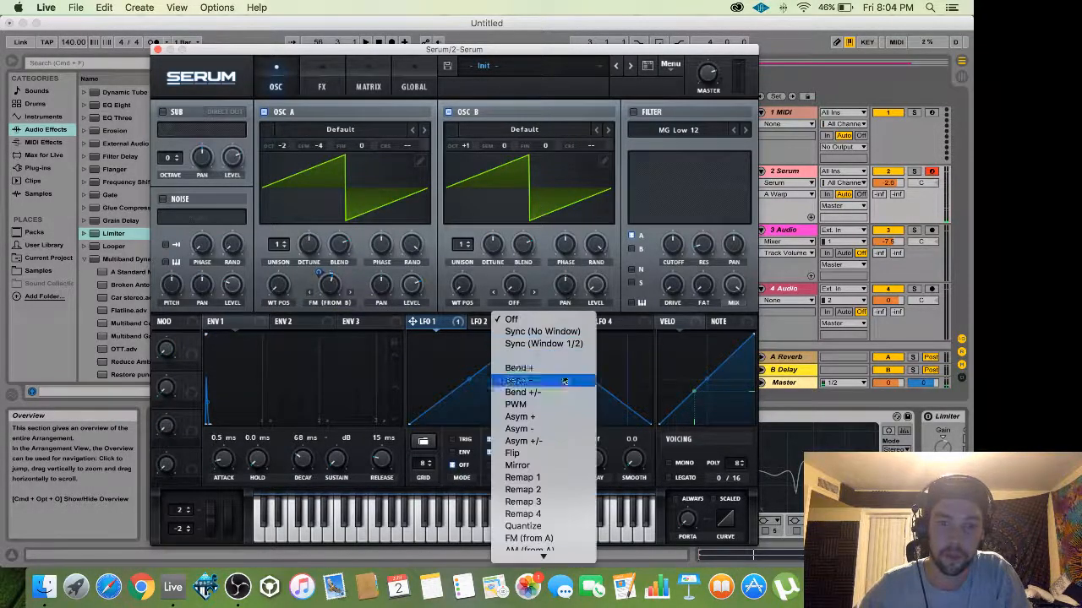
left_click(517, 352)
left_click_drag(511, 292, 507, 237)
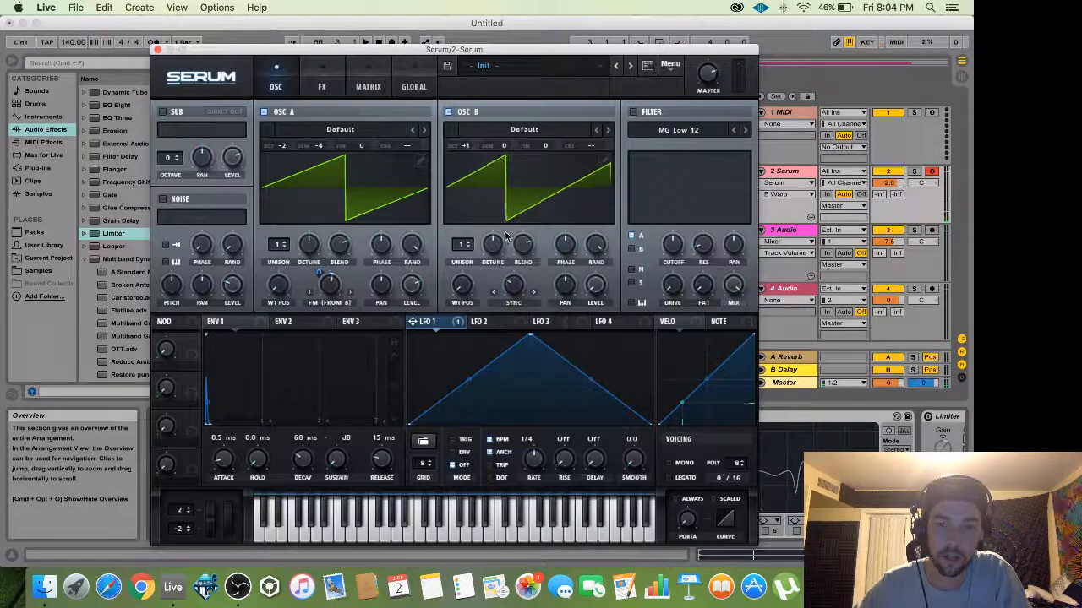
left_click_drag(413, 322, 510, 281)
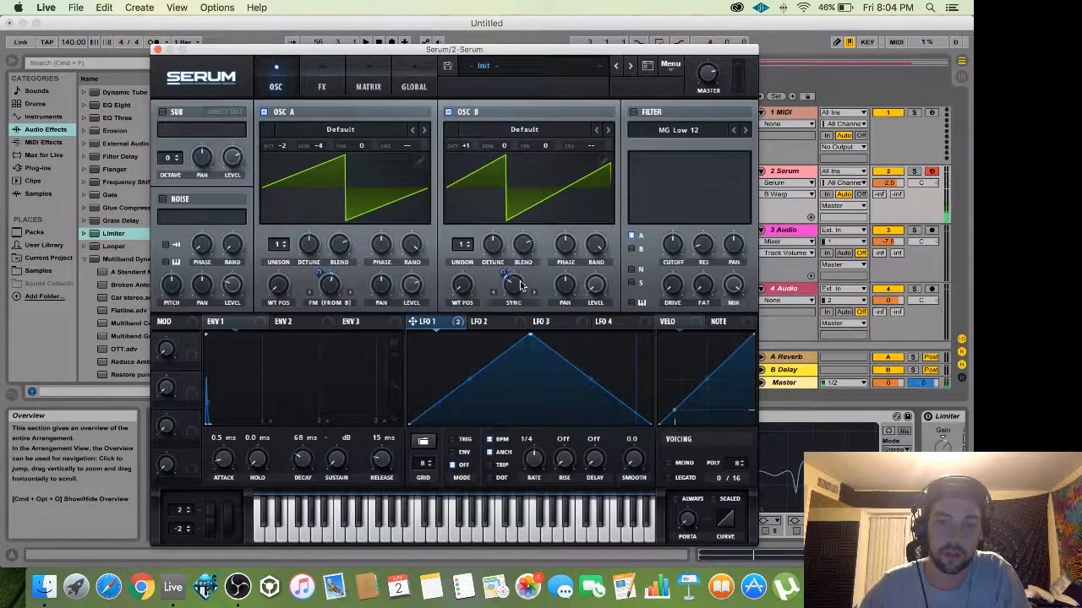
left_click_drag(504, 274, 498, 304)
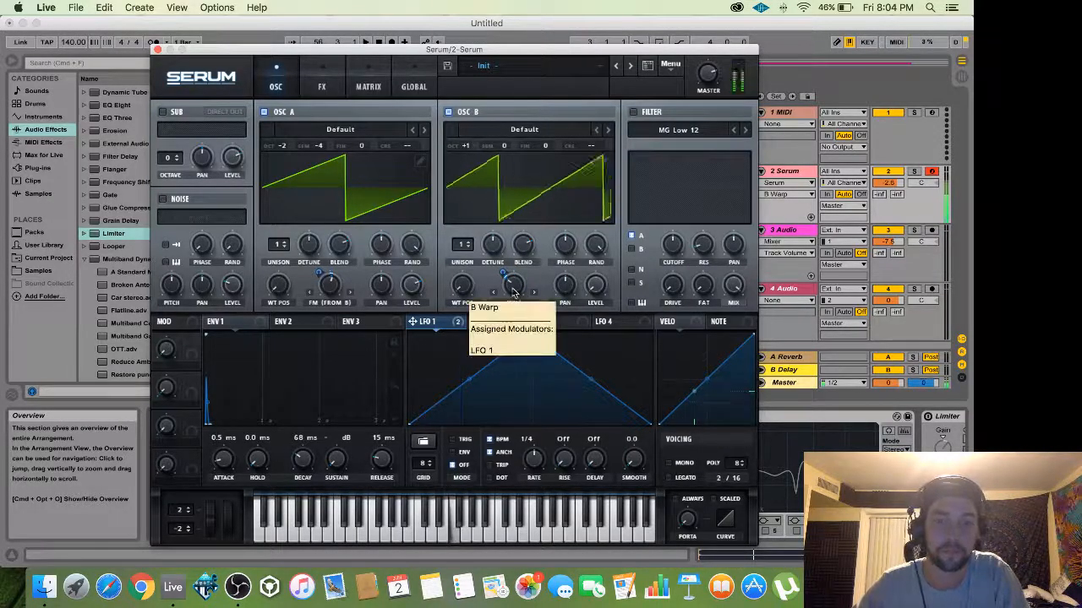
Enable the filter as an HP 12 high-pass with cutoff at 189 Hz.
left_click(633, 113)
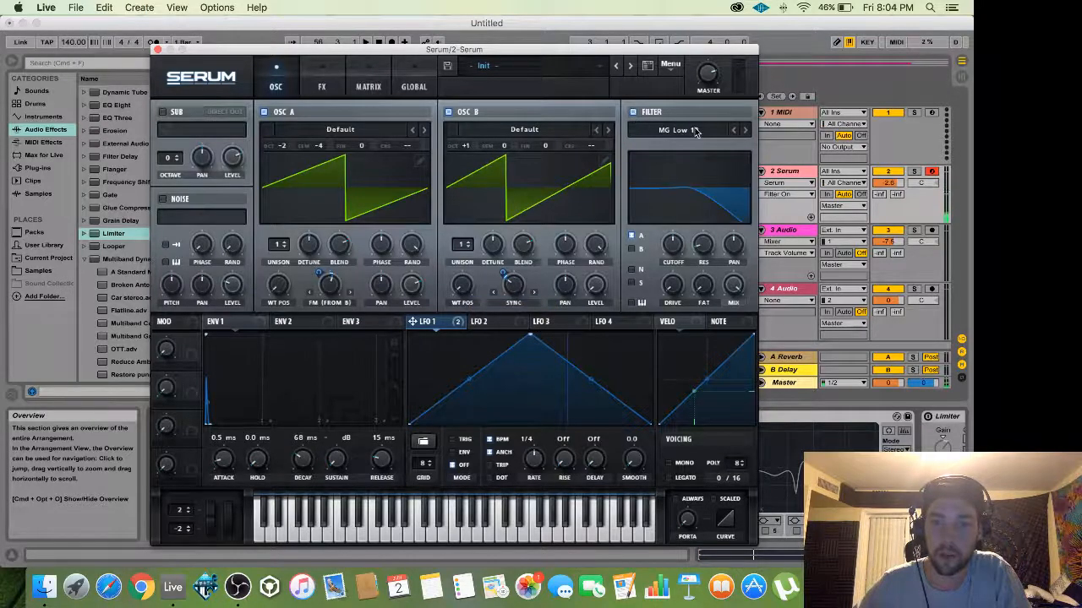
left_click(698, 131)
mouse_move(659, 157)
left_click(755, 231)
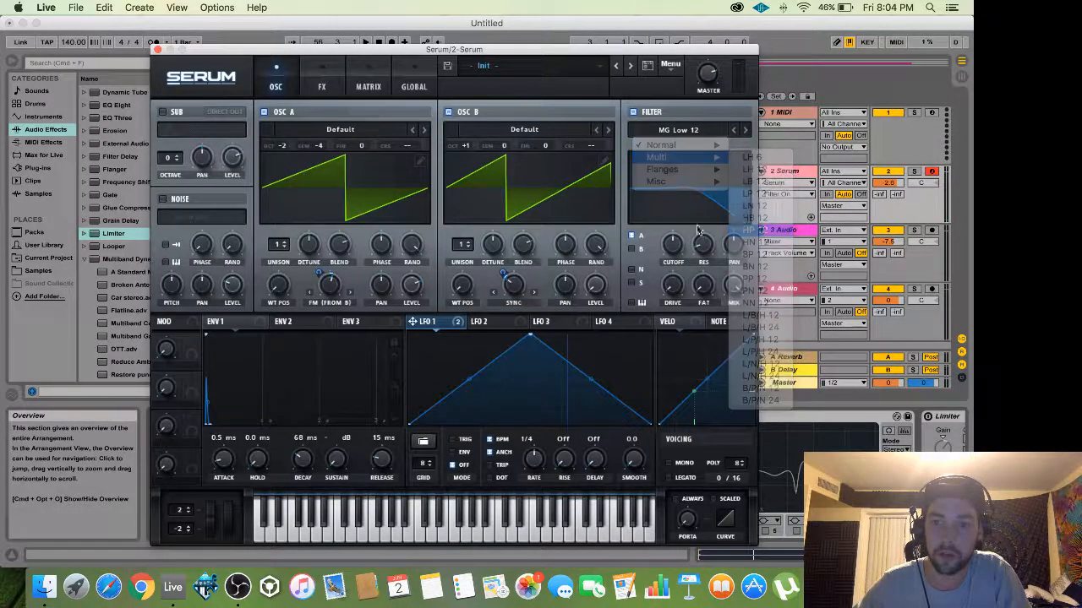
left_click_drag(673, 254, 671, 272)
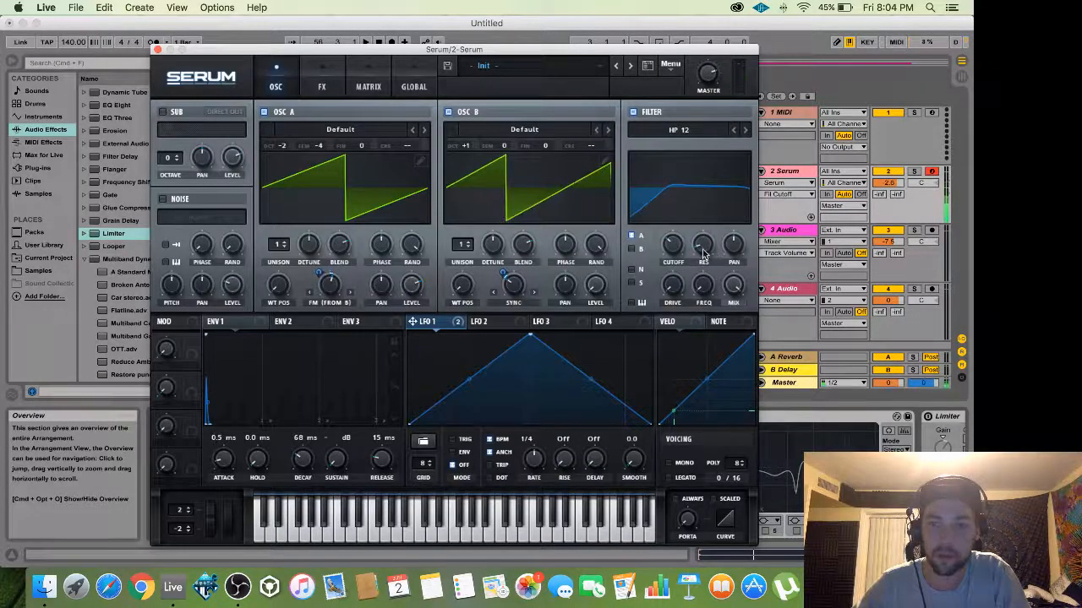
Route LFO 1 to the filter frequency, set Var to 24% and resonance to about 32%.
left_click_drag(418, 324, 659, 263)
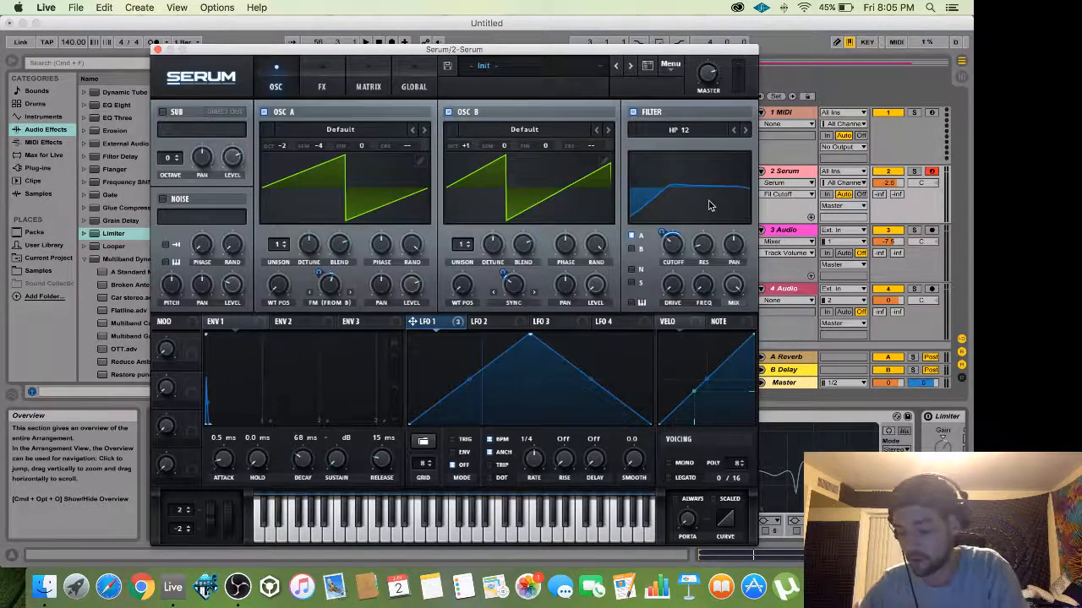
left_click(322, 87)
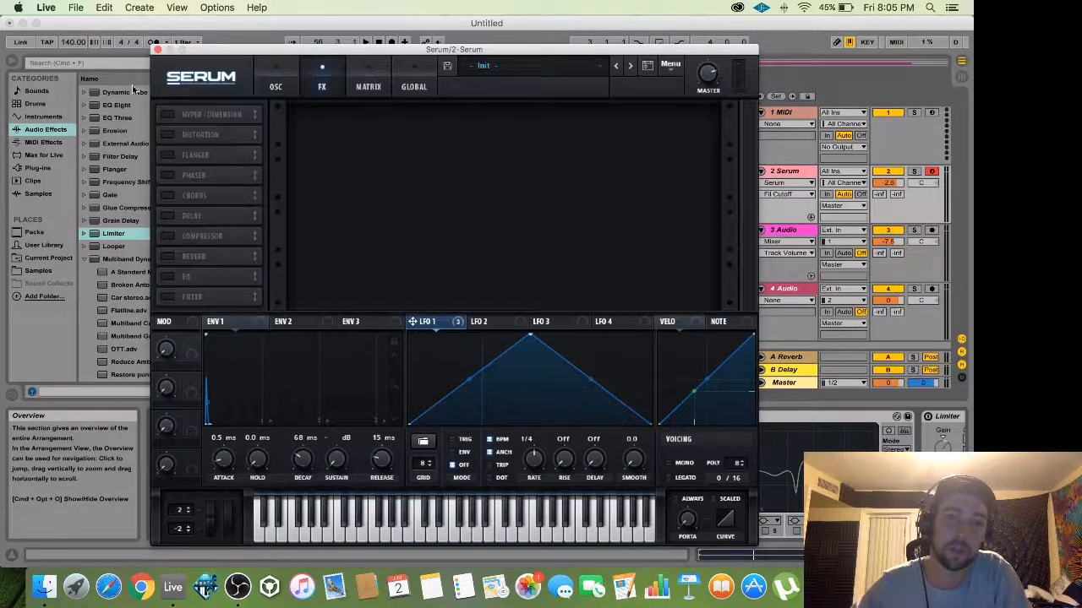
left_click(276, 87)
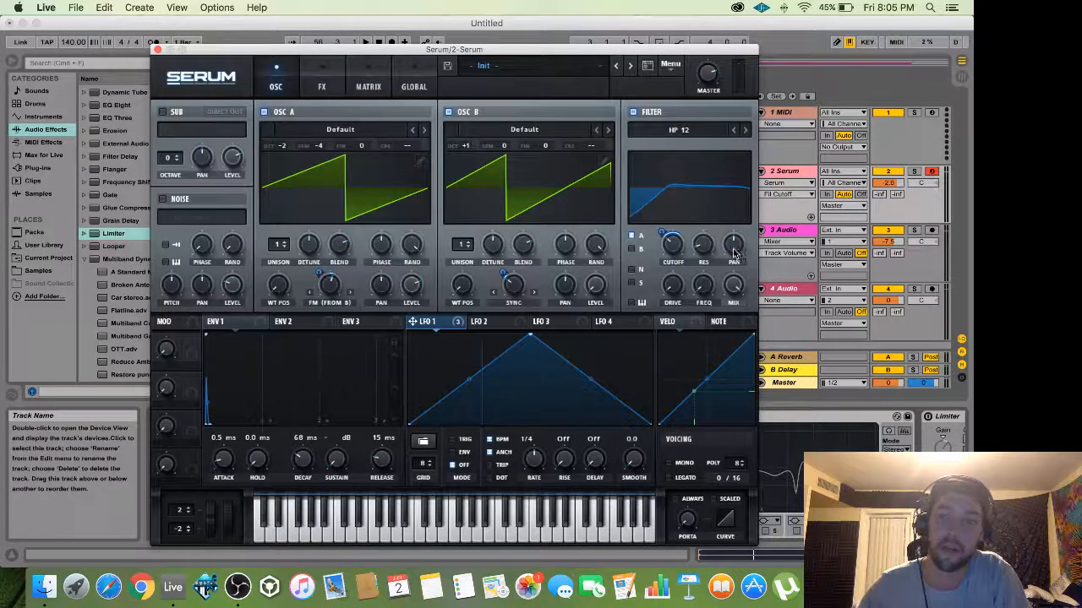
left_click_drag(697, 293, 695, 194)
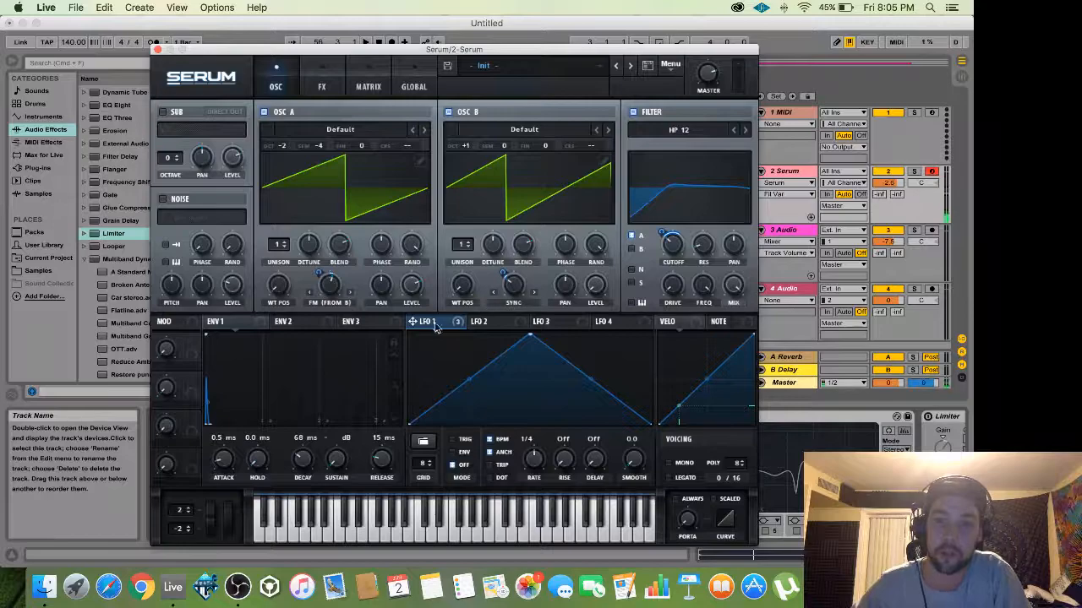
left_click_drag(412, 328, 689, 315)
left_click_drag(706, 251, 699, 219)
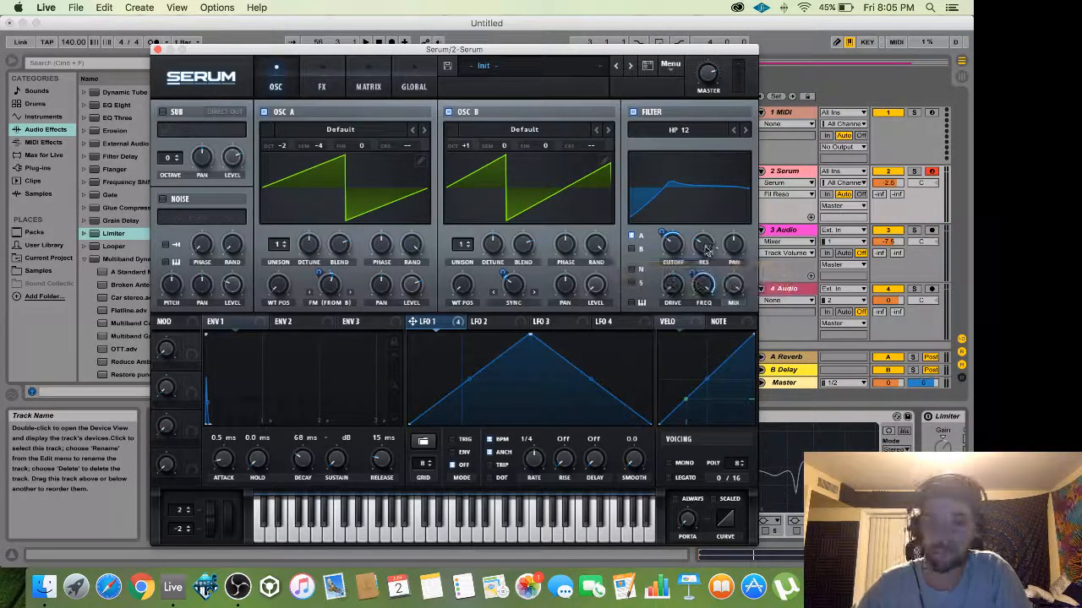
mouse_move(706, 251)
left_mouse_down()
mouse_move(695, 149)
mouse_move(706, 255)
left_mouse_up()
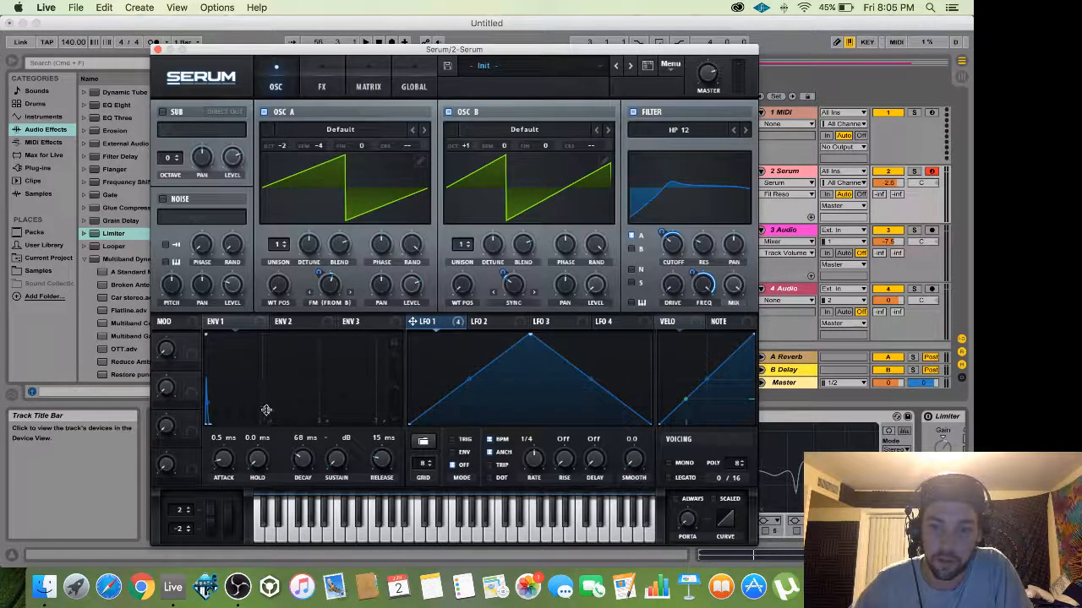
Enable the Filter effect, move it to the top of the FX chain, and choose Reverb type.
left_click(321, 83)
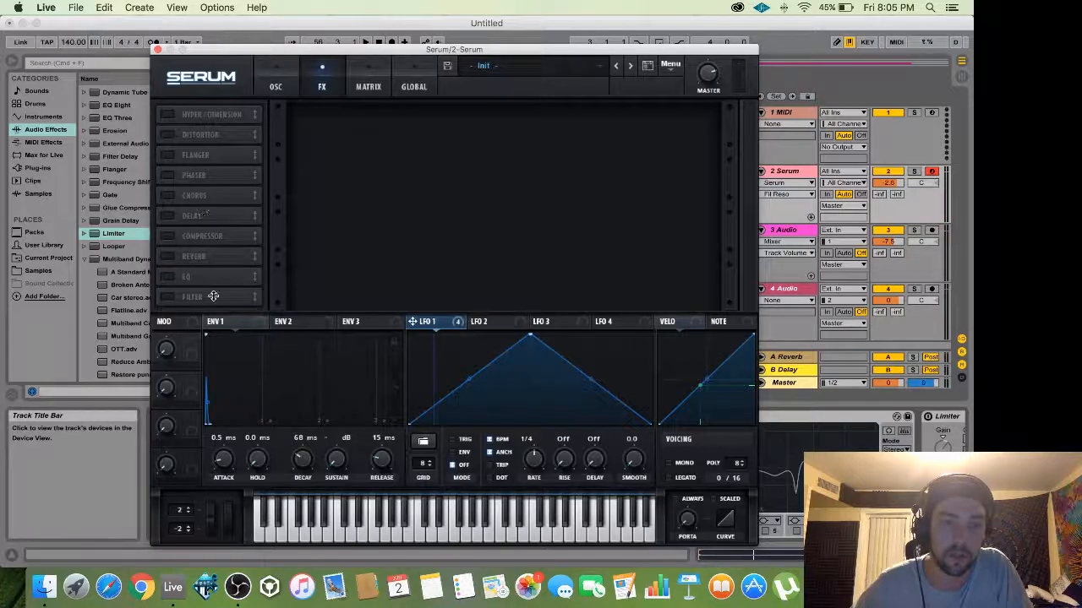
left_click(170, 296)
left_click_drag(216, 284, 225, 112)
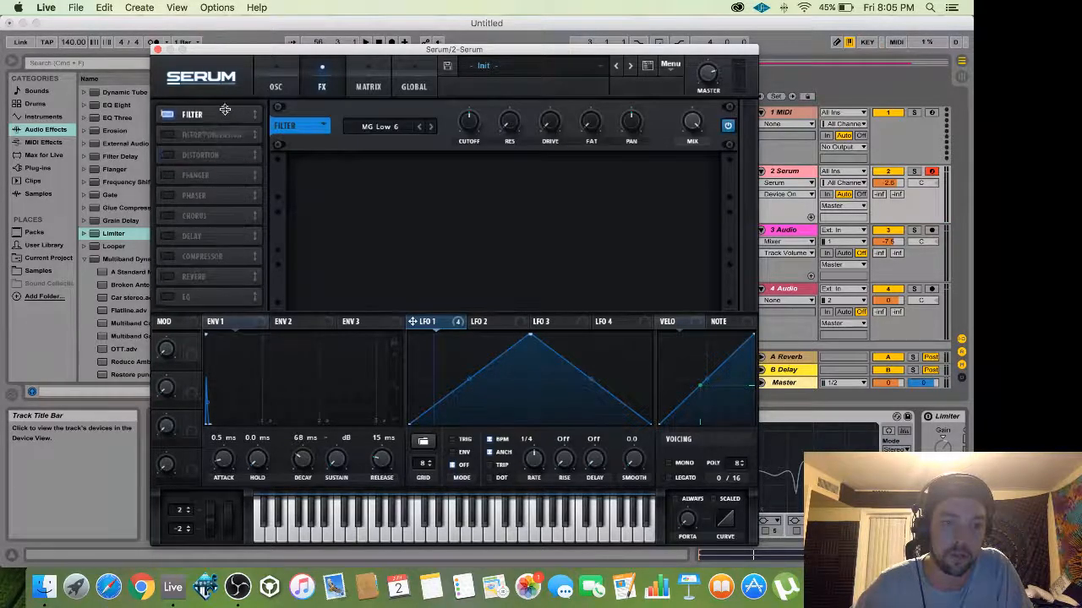
left_click(396, 125)
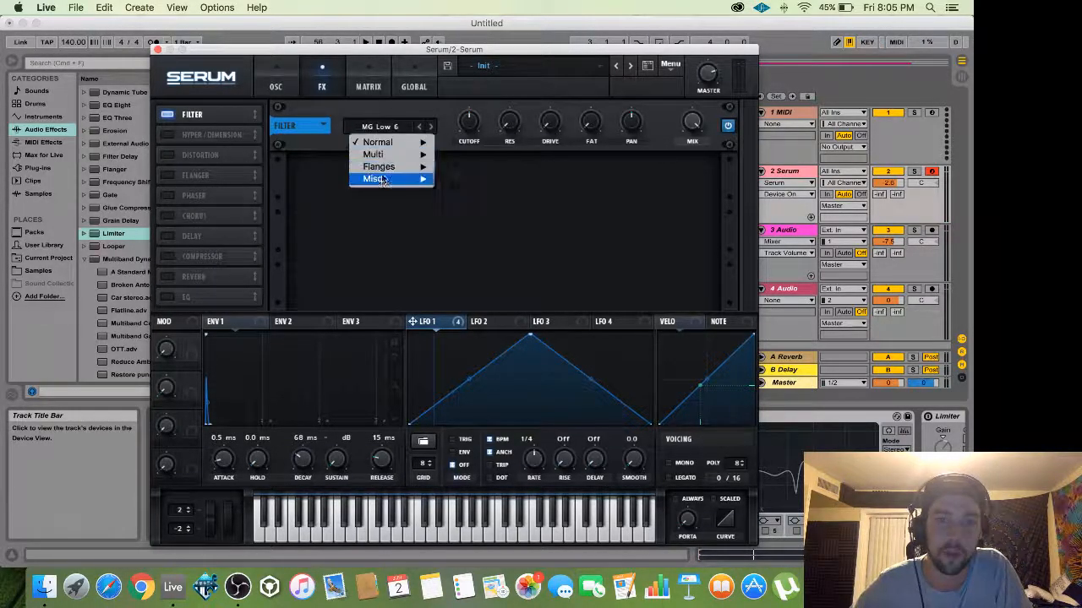
mouse_move(397, 178)
left_click(482, 318)
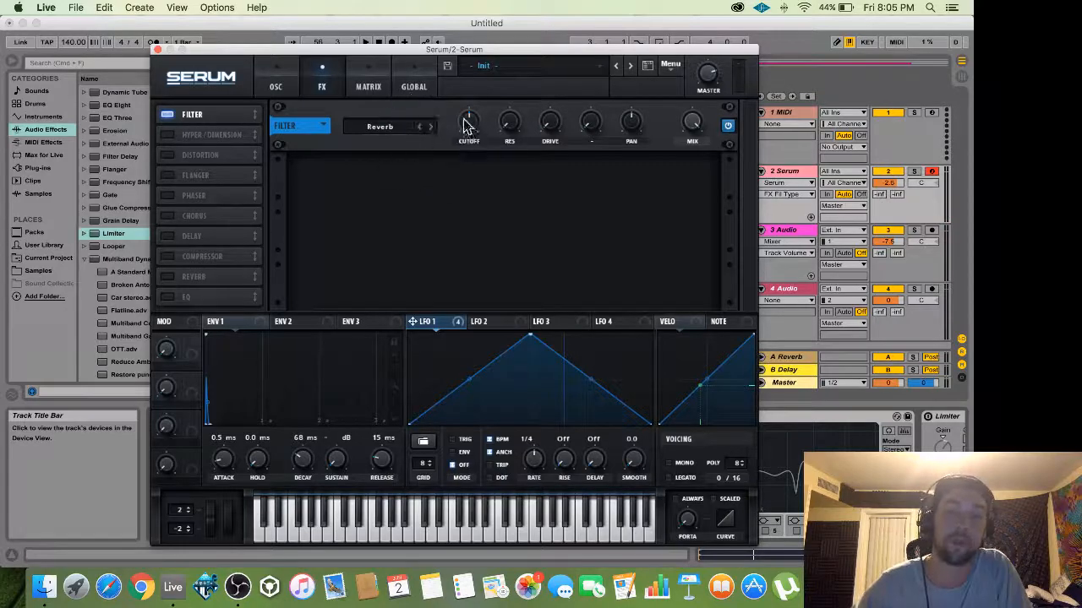
Lower the effect filter cutoff to 213 Hz and A/B it against bypass.
left_click(392, 129)
mouse_move(390, 179)
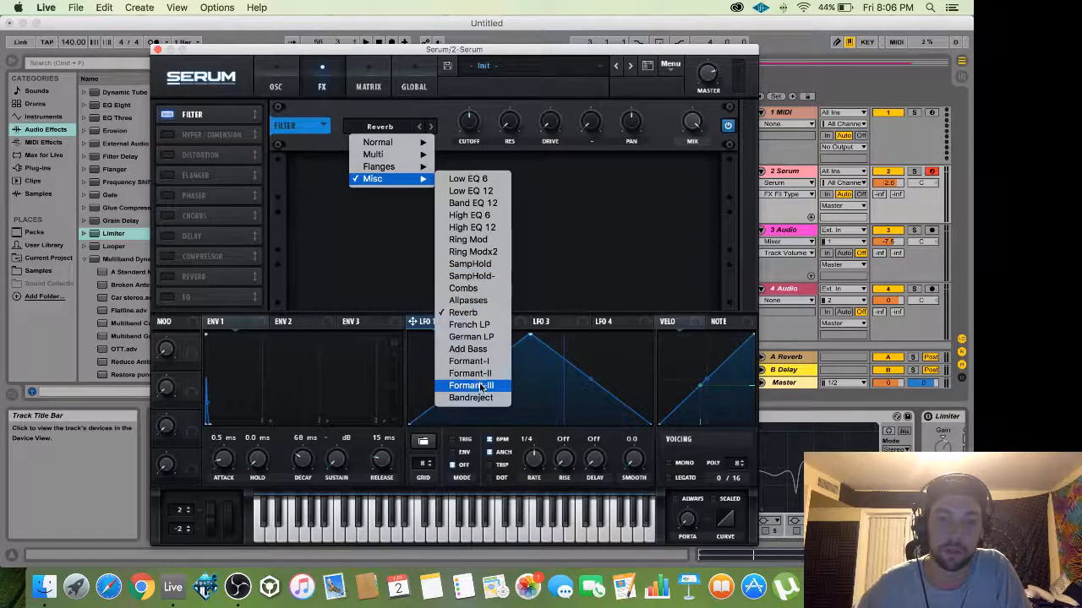
left_click(409, 228)
left_click_drag(464, 124, 466, 132)
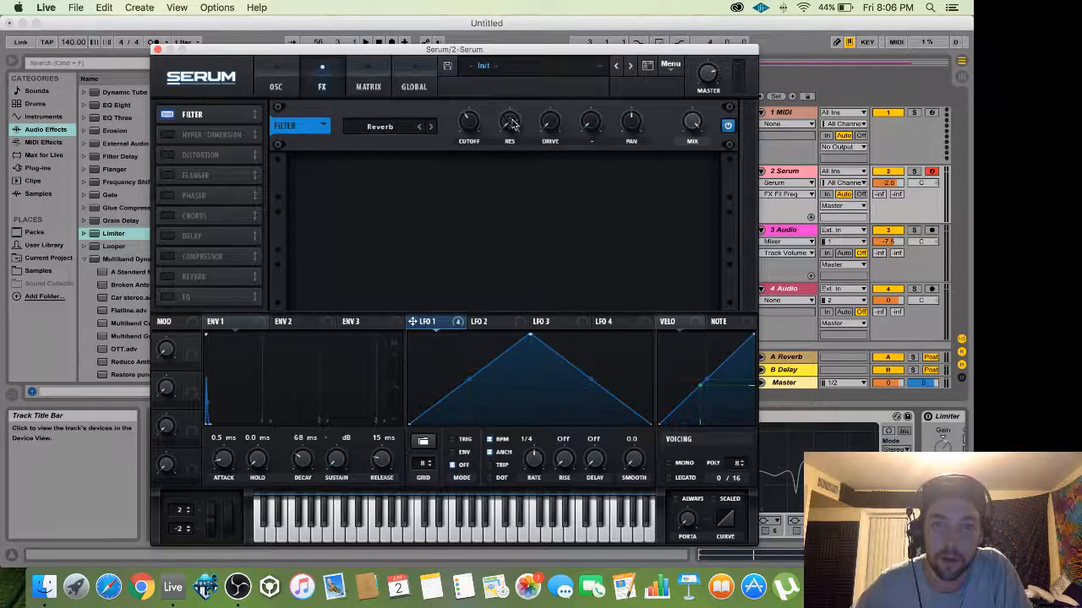
left_click(727, 126)
left_click(728, 126)
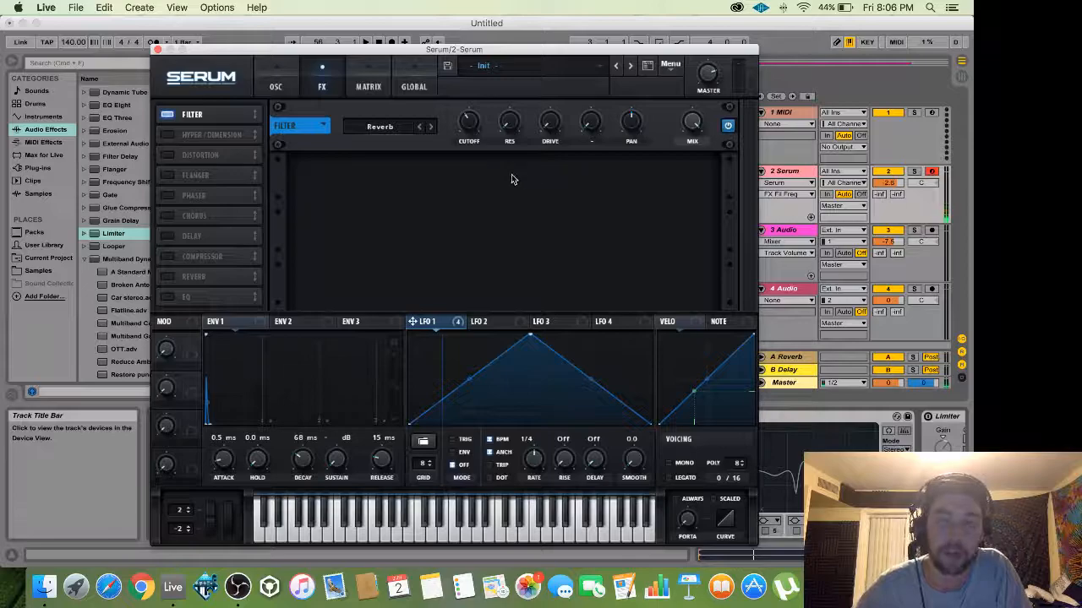
Raise the effect filter resonance to about 62%, set mix to 23%, and enable Hyper/Dimension.
left_click(513, 124)
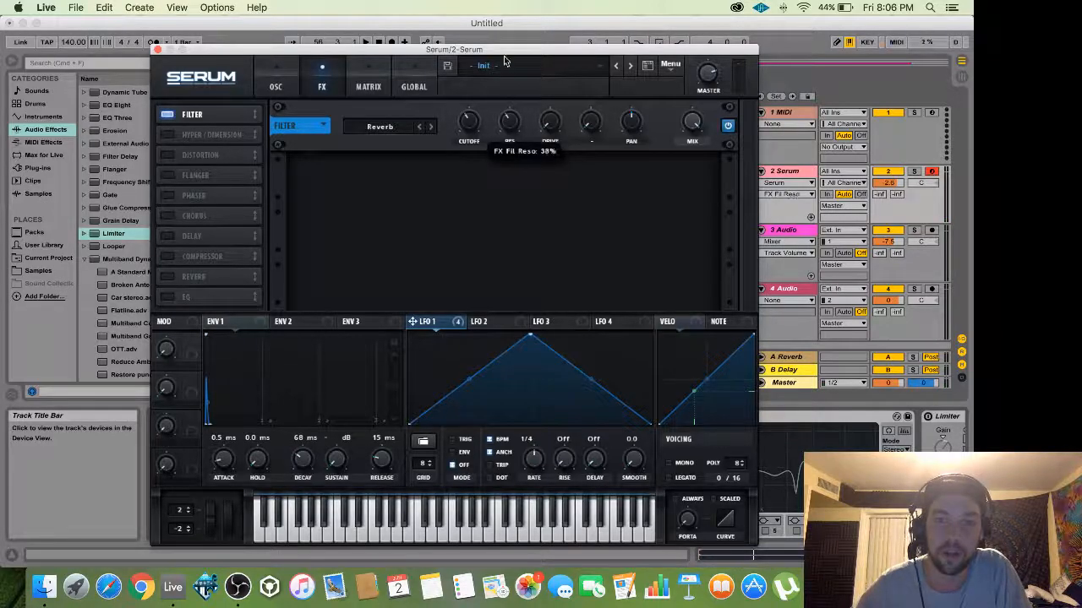
left_click_drag(507, 49, 508, 28)
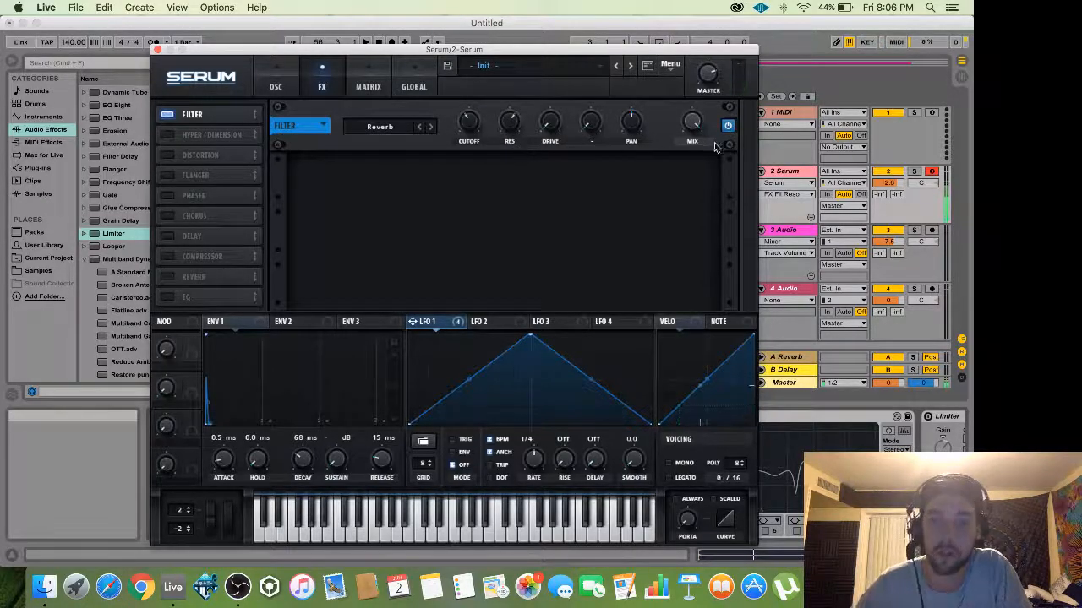
left_click_drag(691, 122, 693, 245)
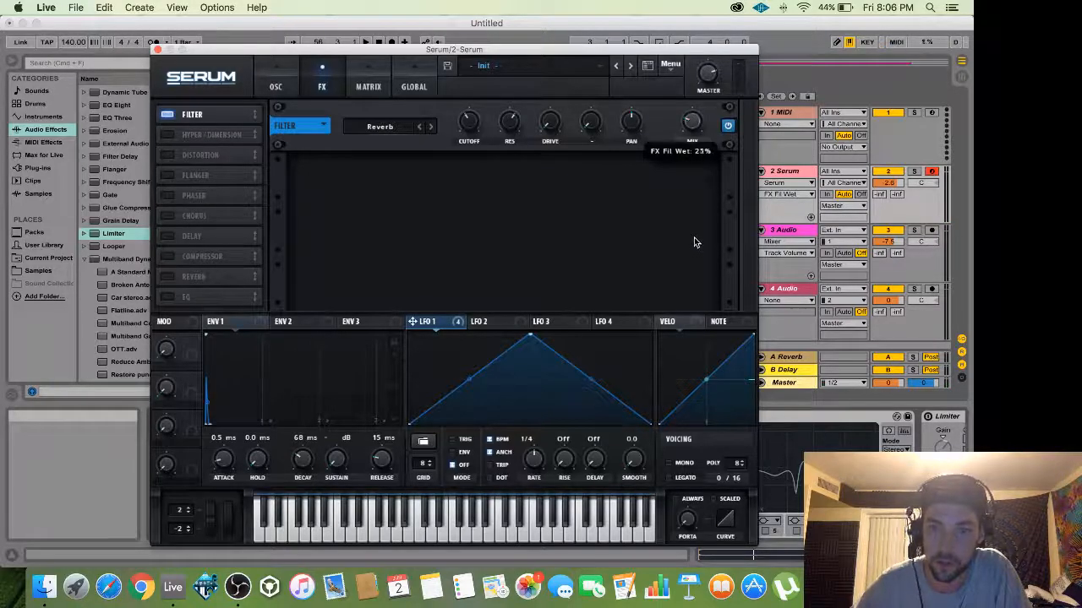
left_click(730, 127)
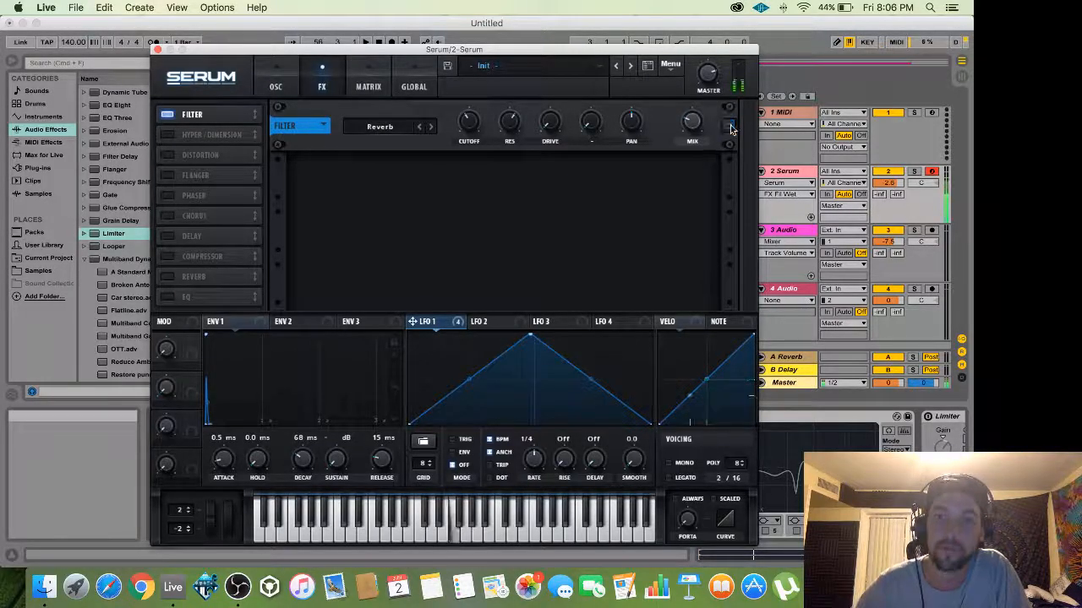
left_click(731, 127)
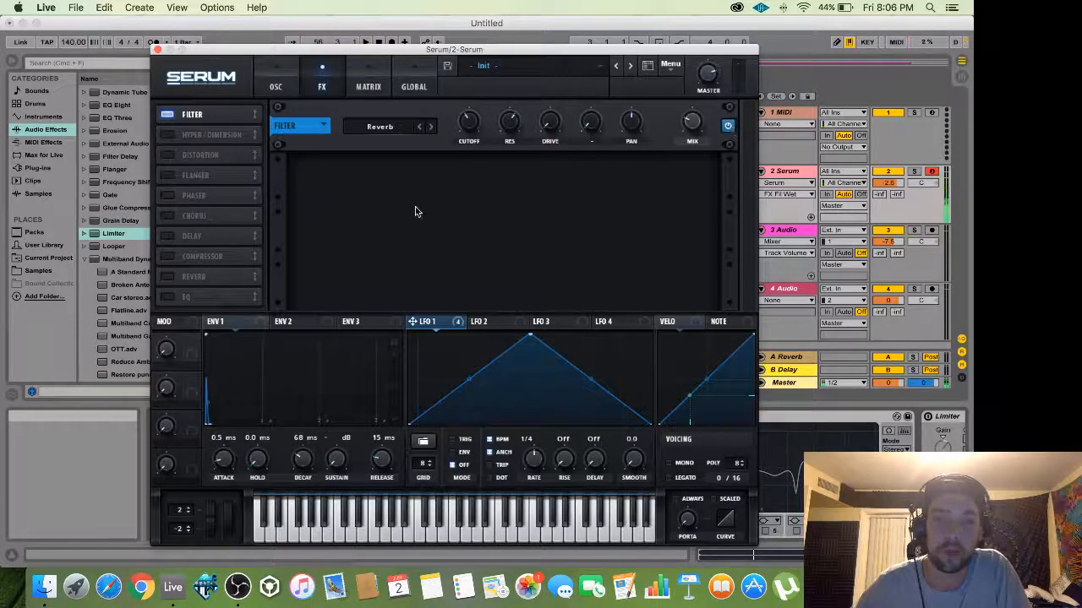
left_click(167, 135)
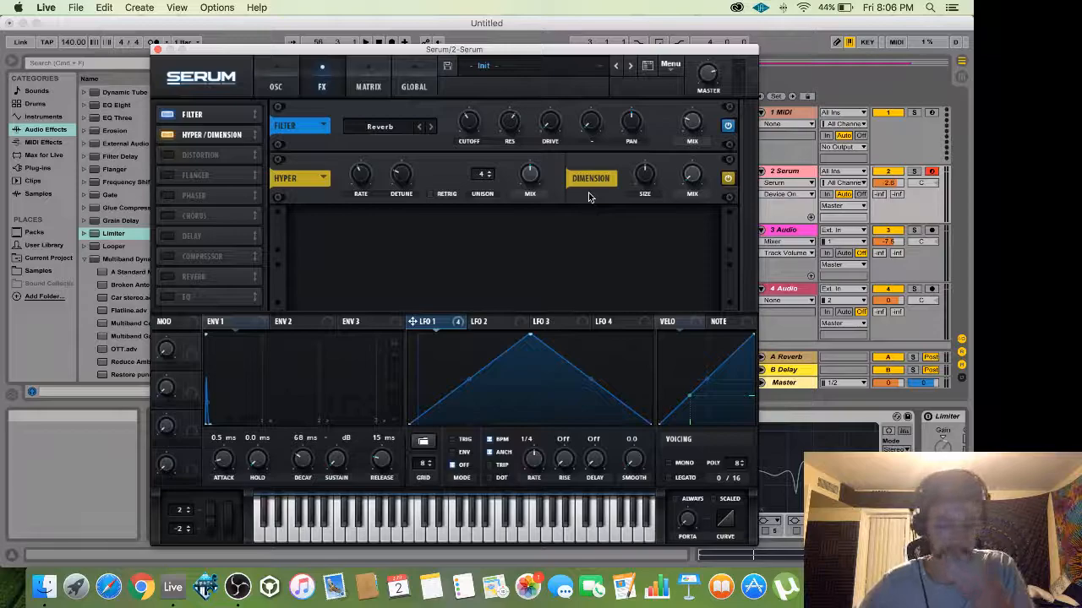
Set Hyper mix to 29% and Dimension size to 20% with 12% mix.
left_click(529, 191)
left_click_drag(529, 191, 526, 204)
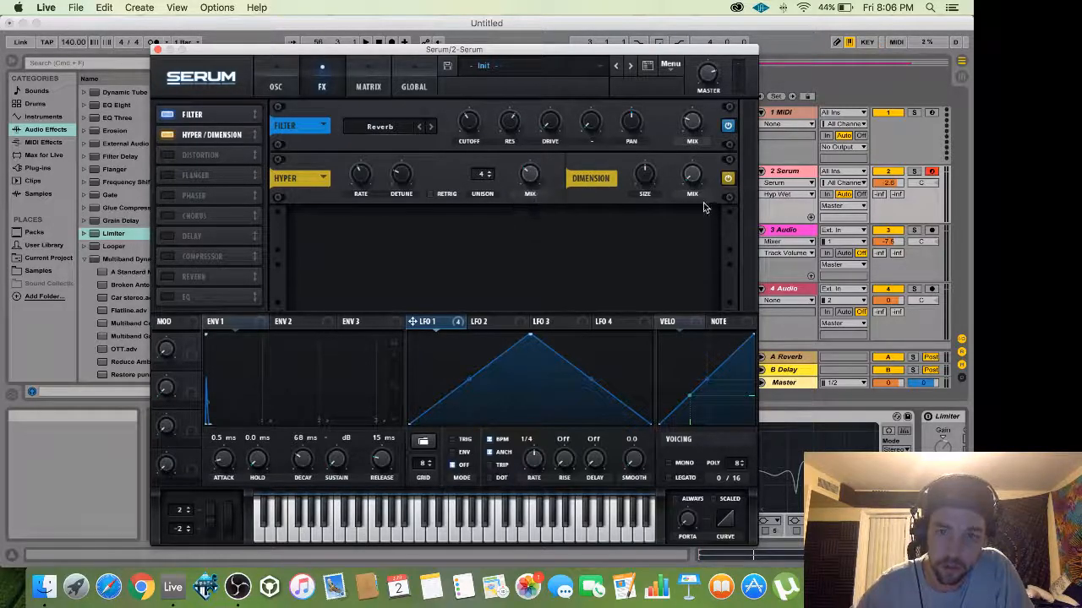
left_click(645, 176)
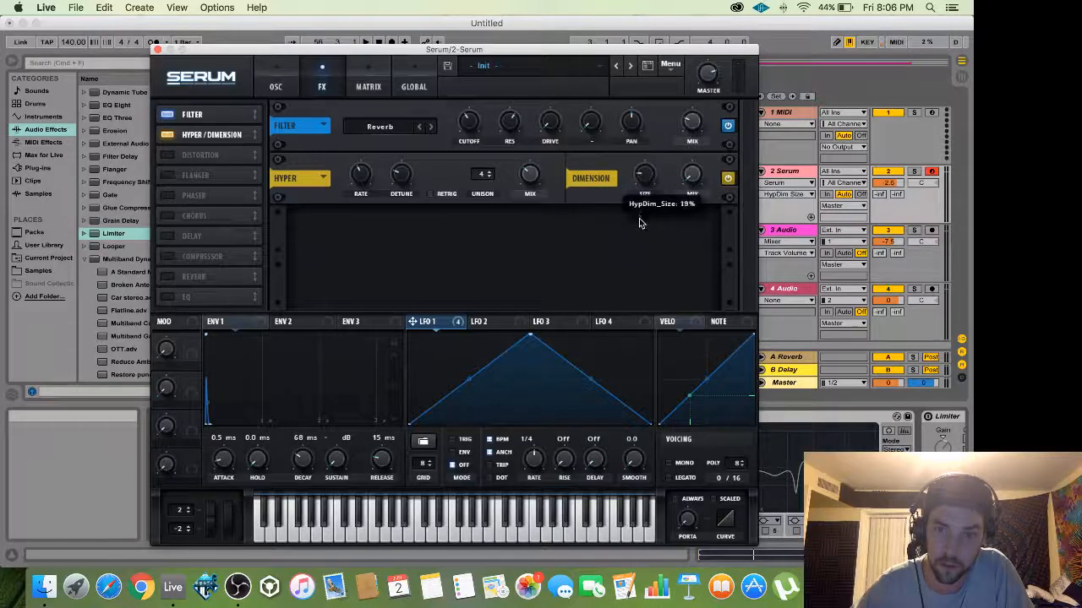
left_click(691, 174)
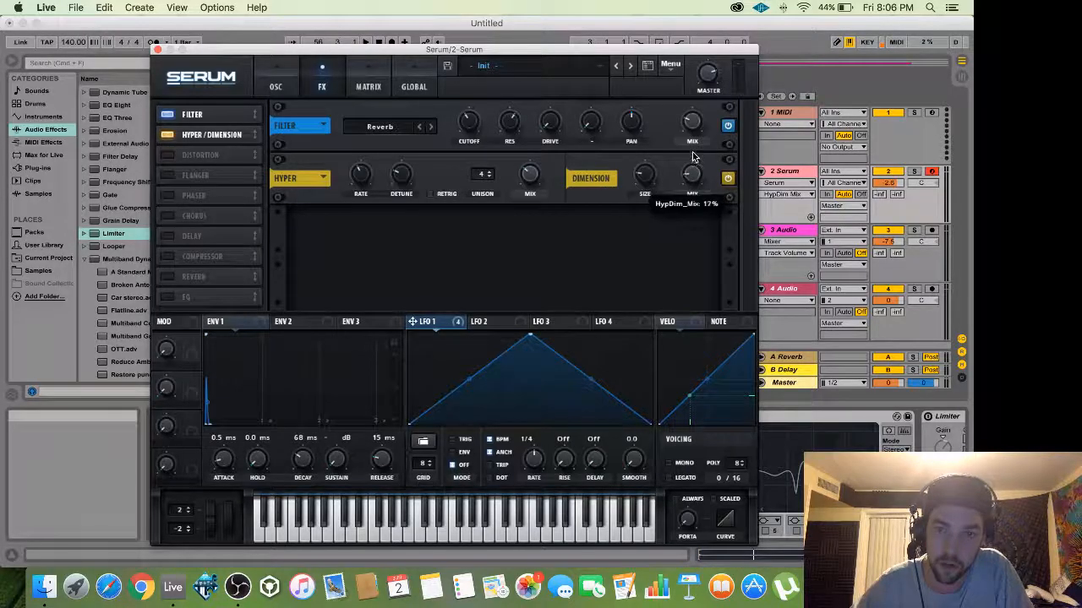
left_click(728, 179)
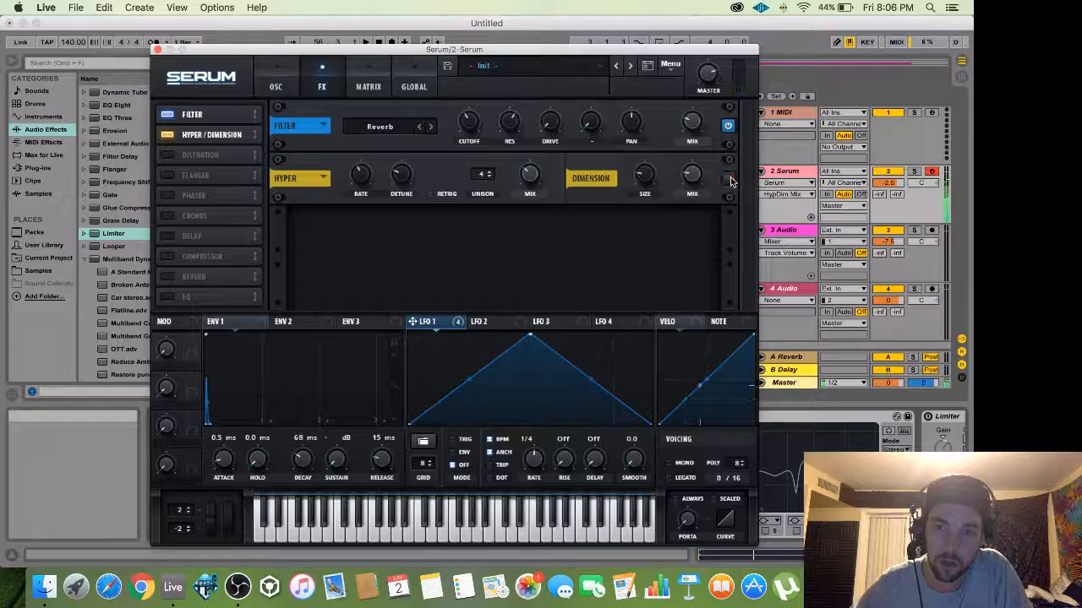
left_click(730, 180)
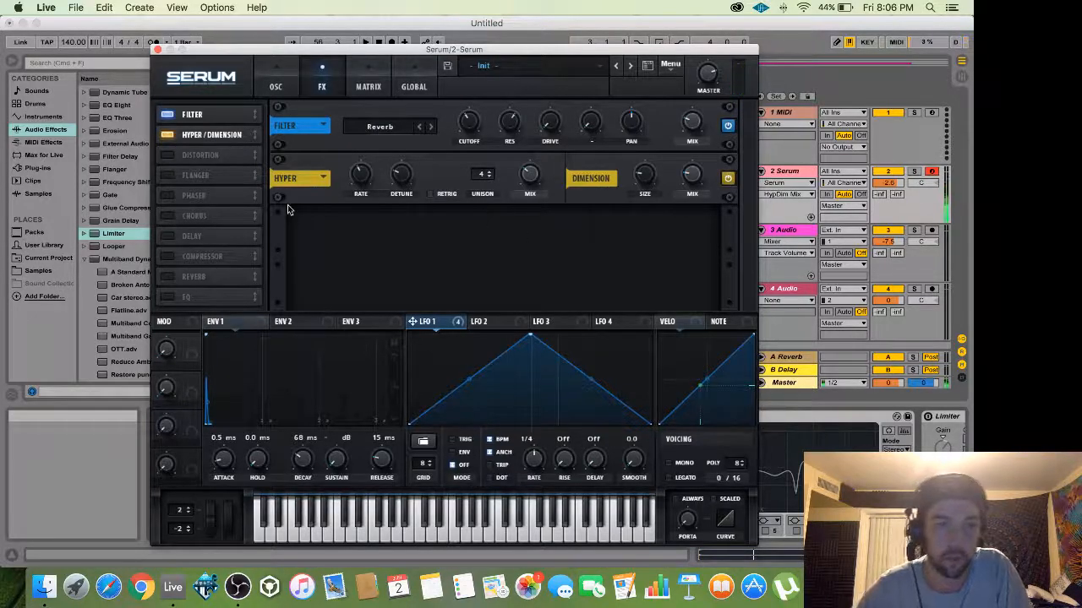
Add a HardClip Distortion with drive turned up and mix at 96%.
left_click(164, 155)
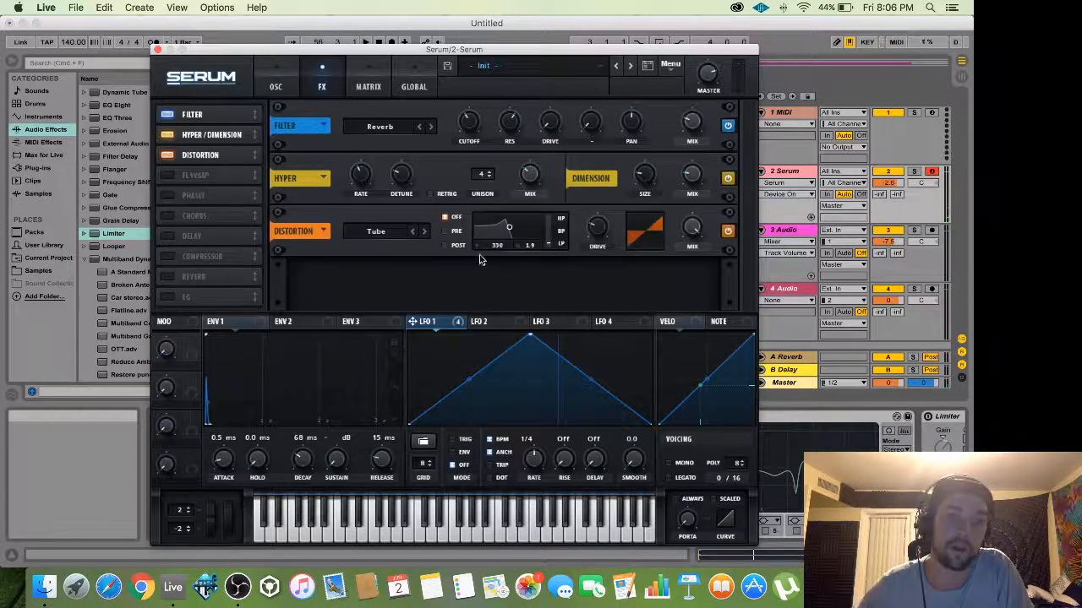
left_click(382, 236)
left_click(391, 271)
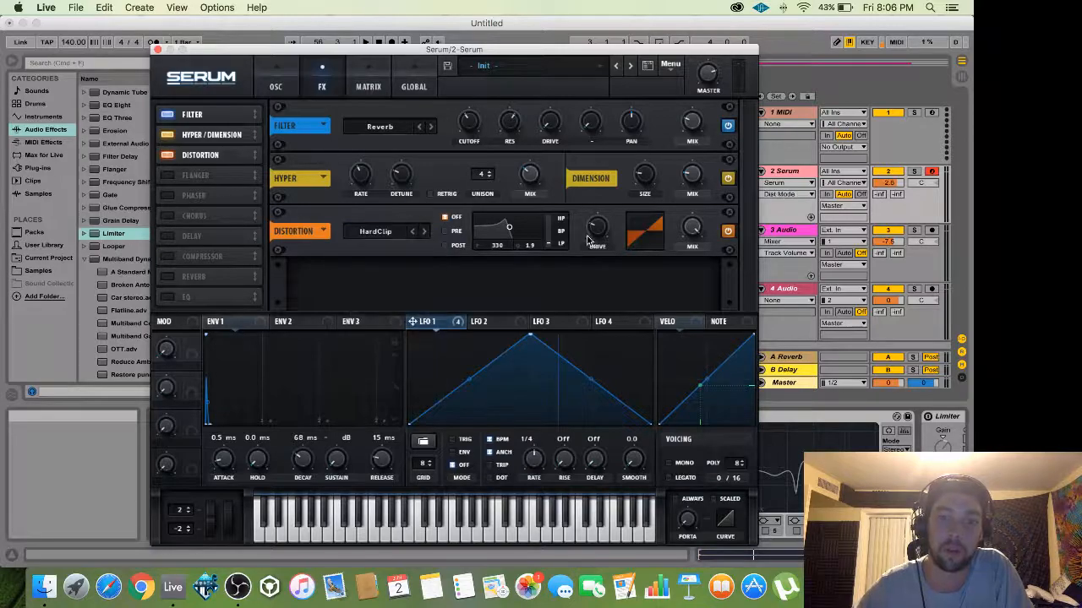
left_click_drag(599, 235, 607, 141)
left_click_drag(691, 229, 695, 238)
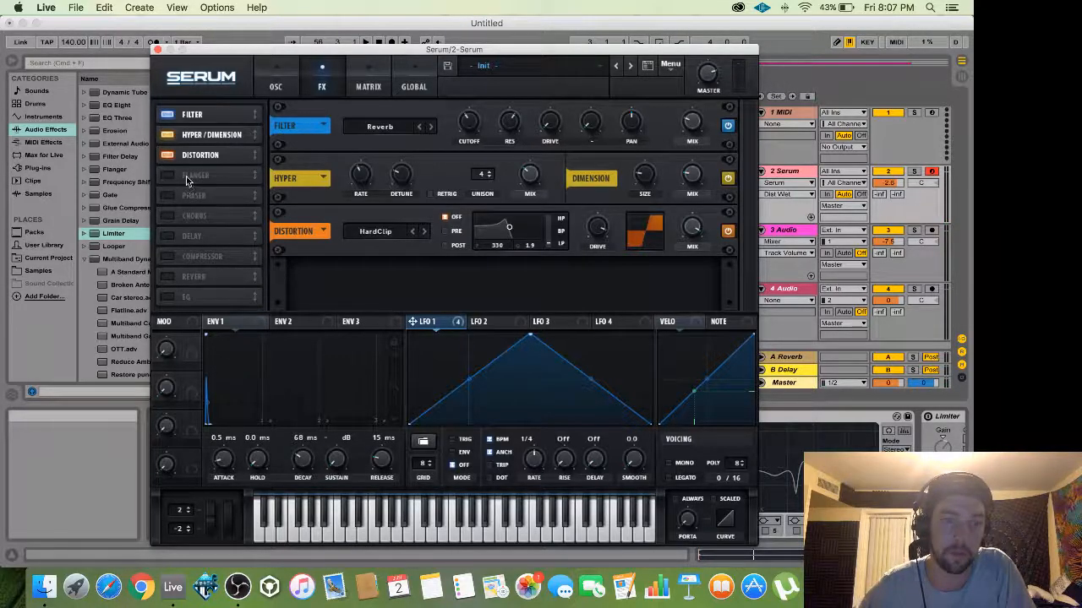
Enable Compressor and EQ, set threshold to about -23.8 dB, and place EQ right after Compressor.
left_click(168, 296)
left_click(168, 256)
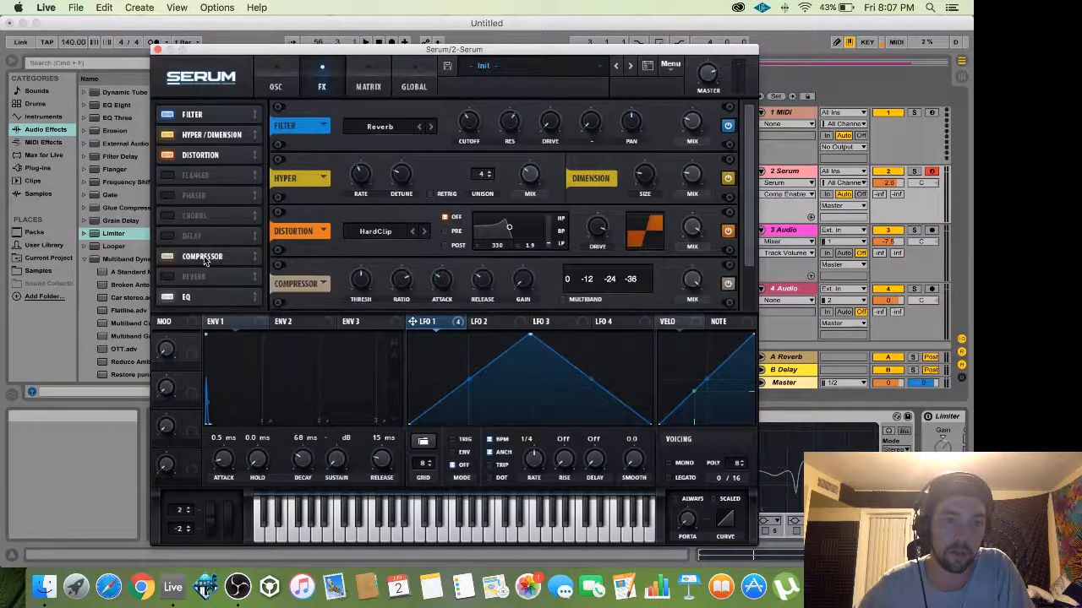
scroll(516, 279, "down", 1)
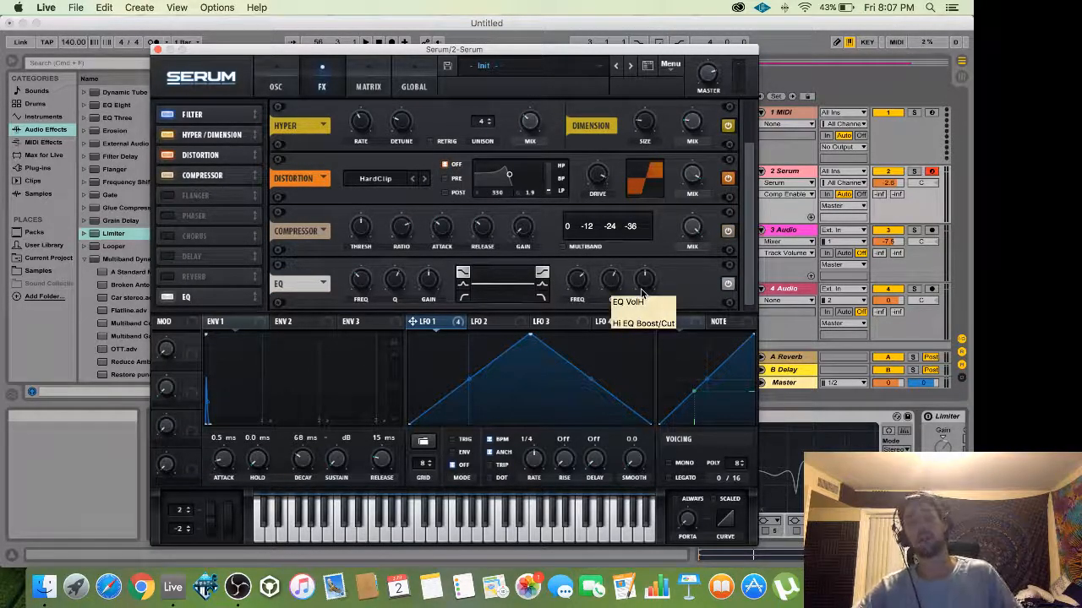
left_click_drag(358, 229, 360, 220)
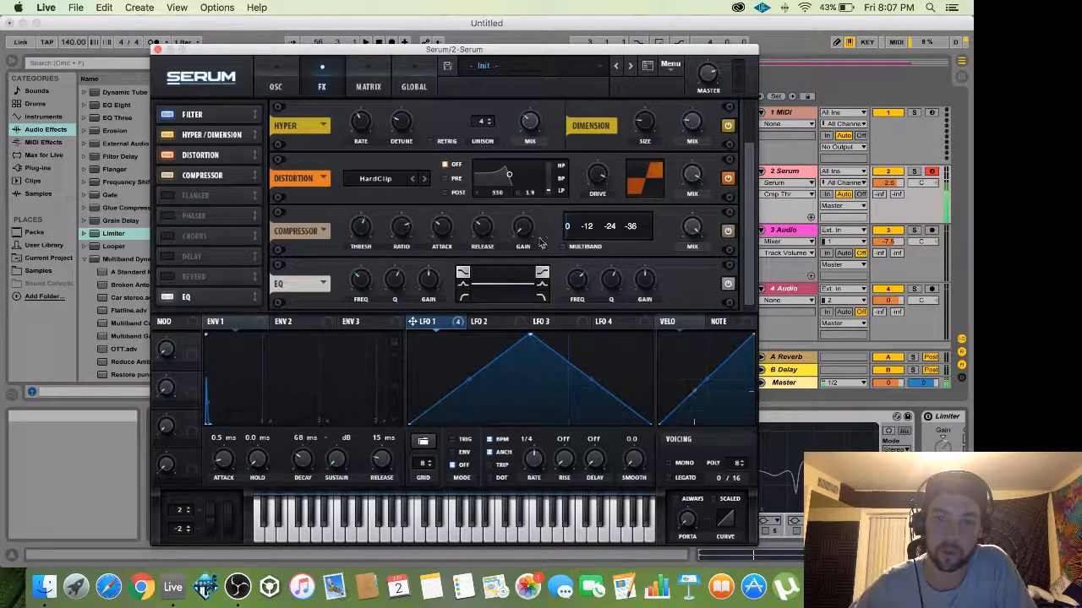
left_click(358, 229)
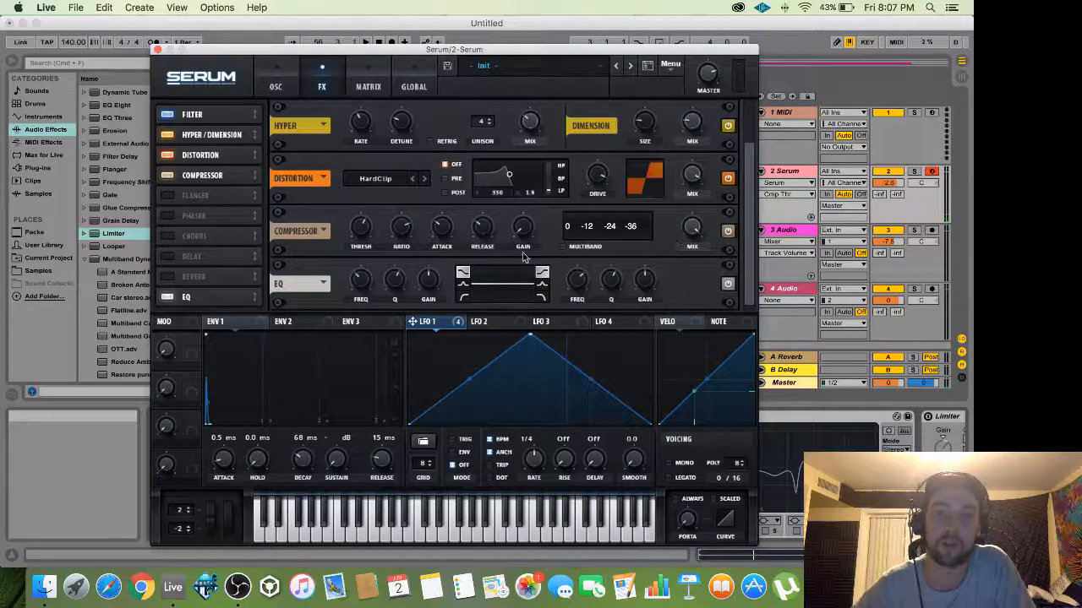
left_click_drag(228, 302, 225, 200)
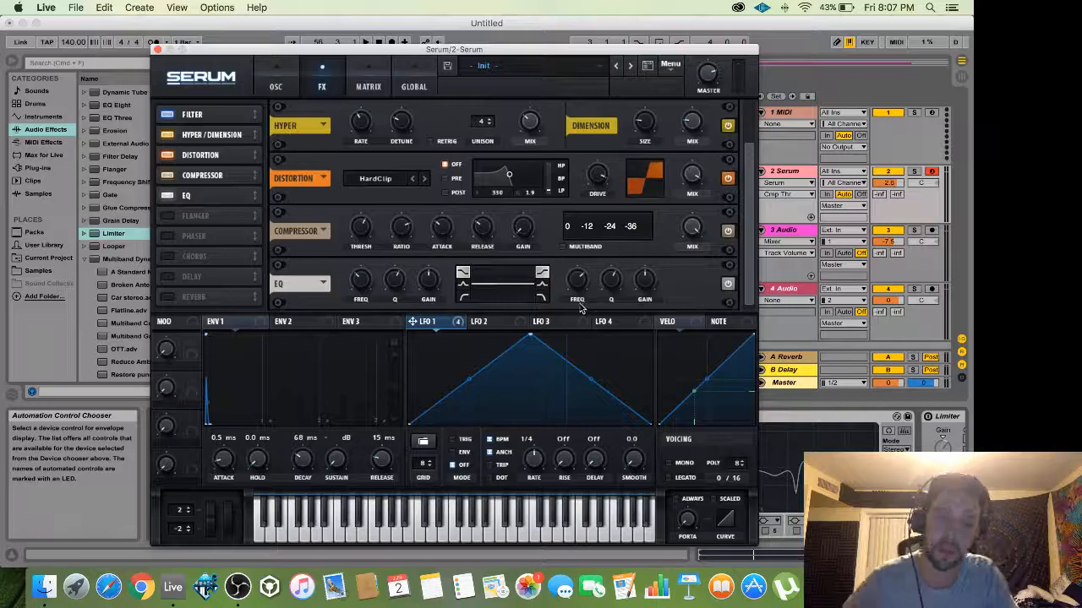
Make the FX EQ low band a high-pass and modulate its frequency with LFO 1.
left_click(463, 300)
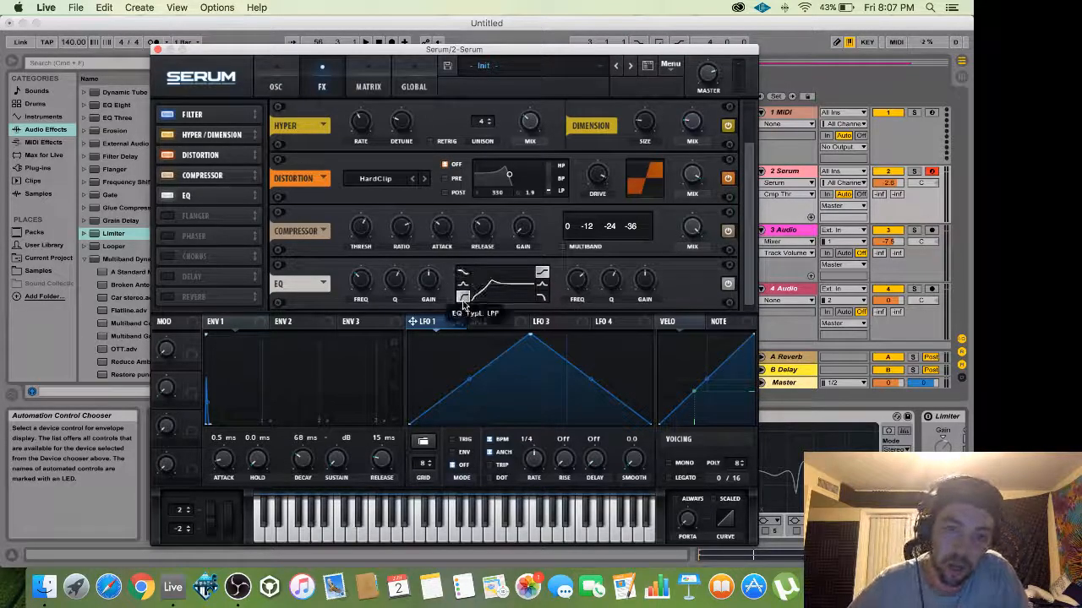
left_click(359, 282)
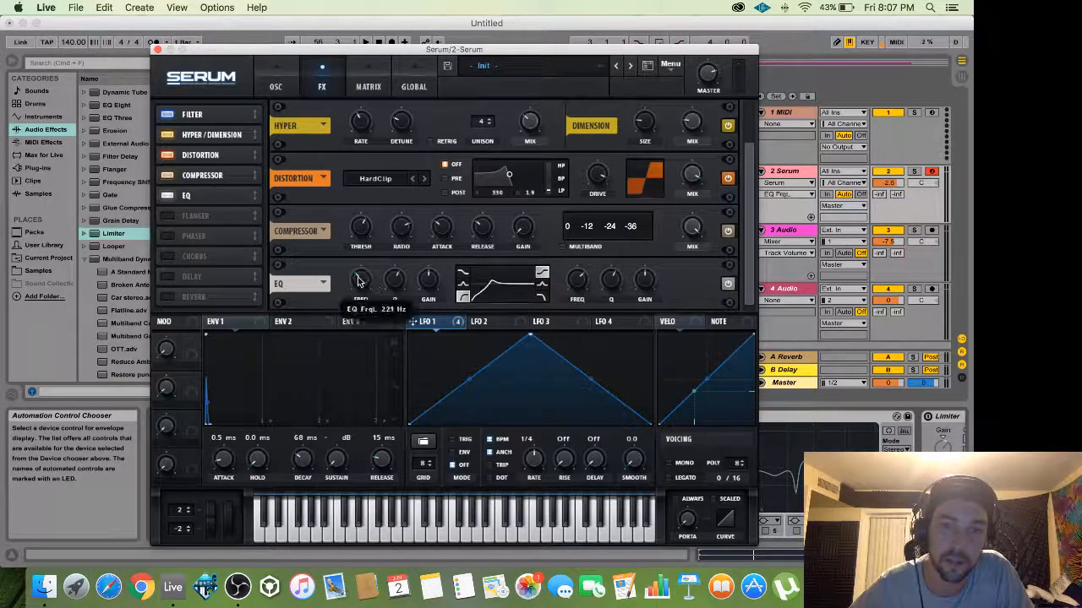
left_click_drag(414, 321, 347, 286)
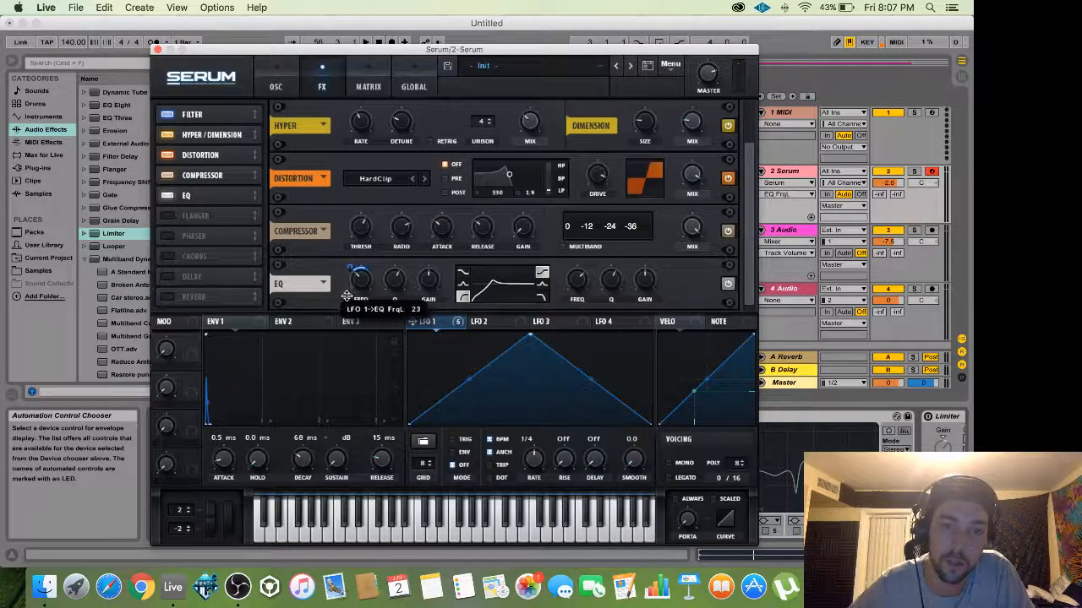
left_click(429, 279)
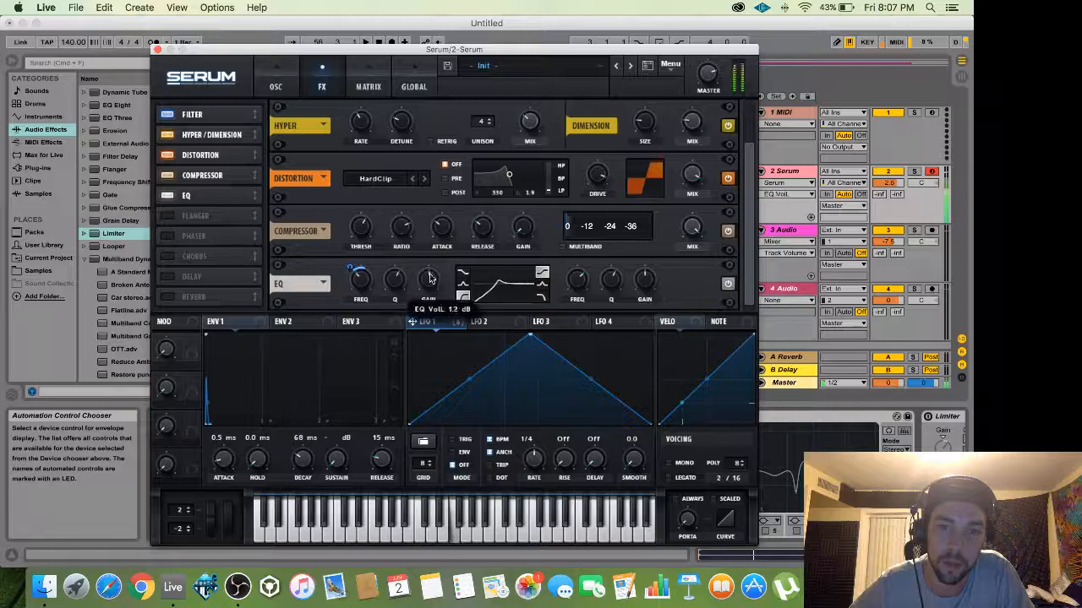
left_click(393, 286)
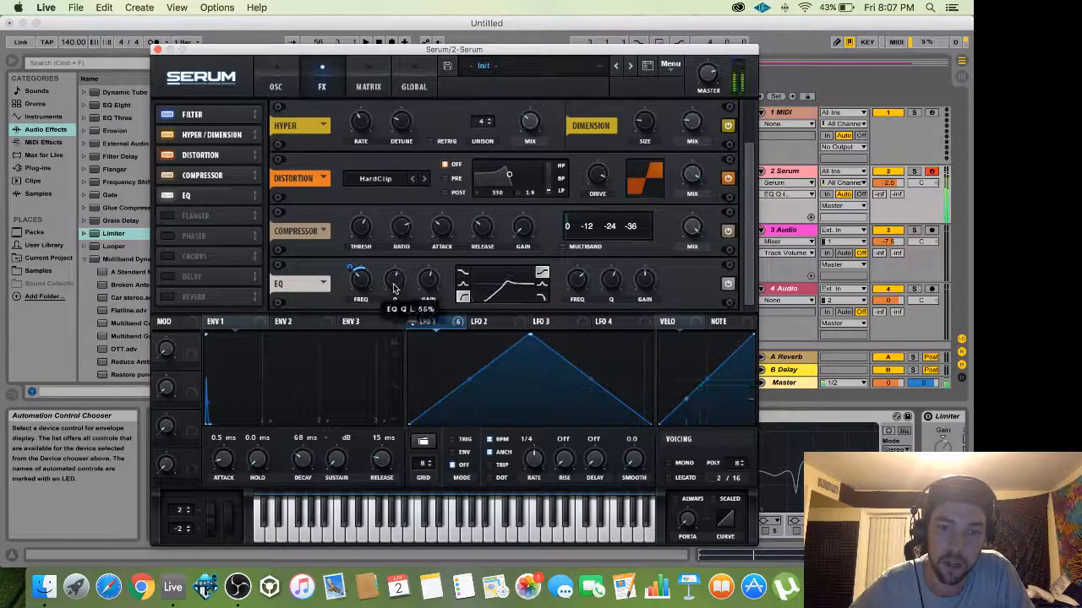
Assign LFO 1 to the EQ high-band frequency with a modulation depth of about -25.
left_click(542, 287)
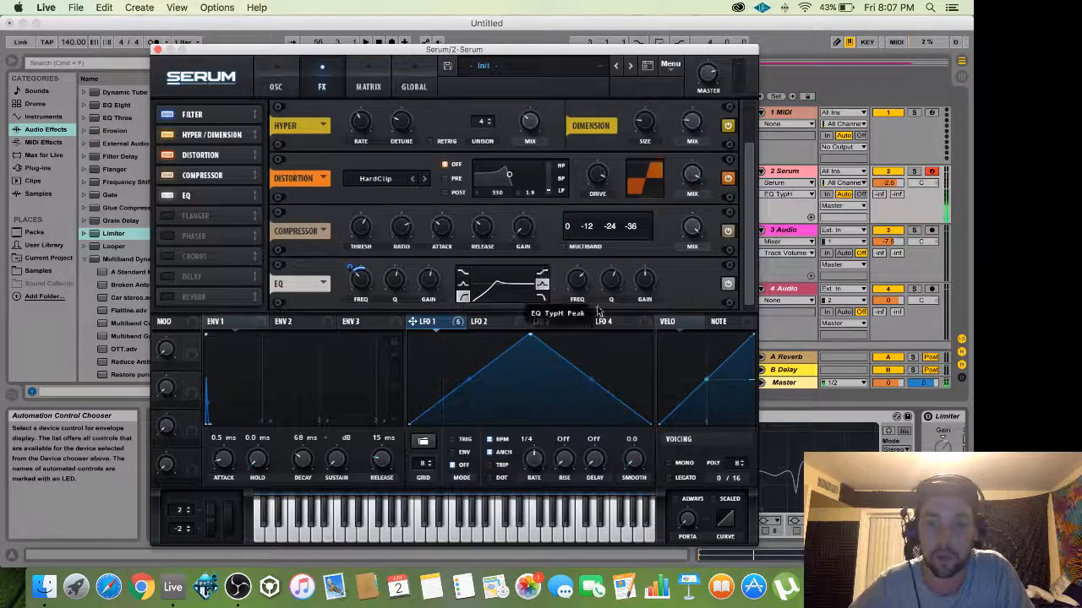
left_click(577, 280)
left_click_drag(411, 323, 564, 305)
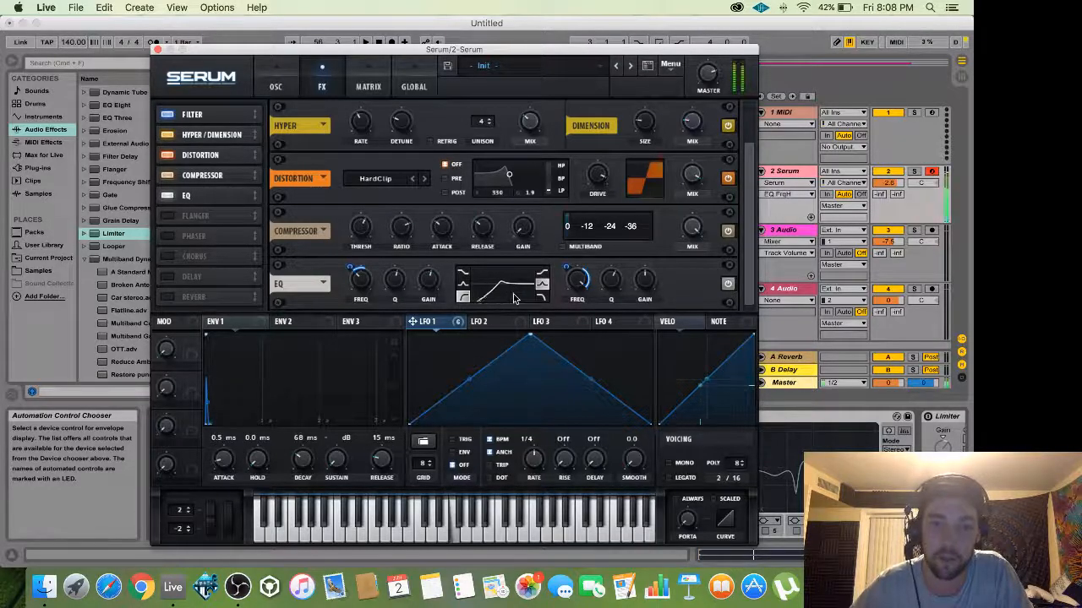
left_click(647, 277)
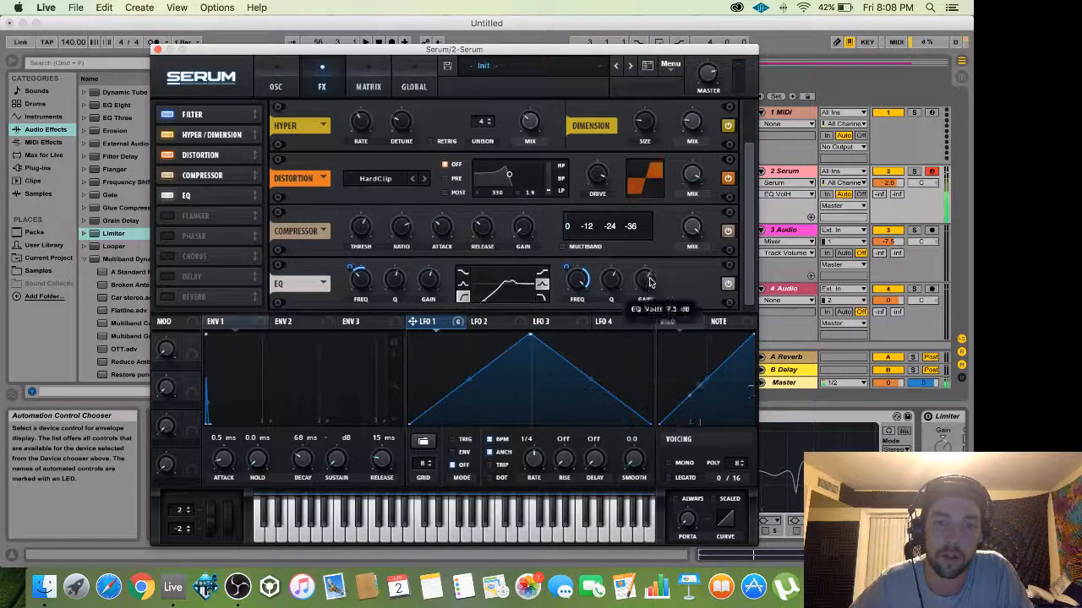
left_click_drag(567, 268, 566, 266)
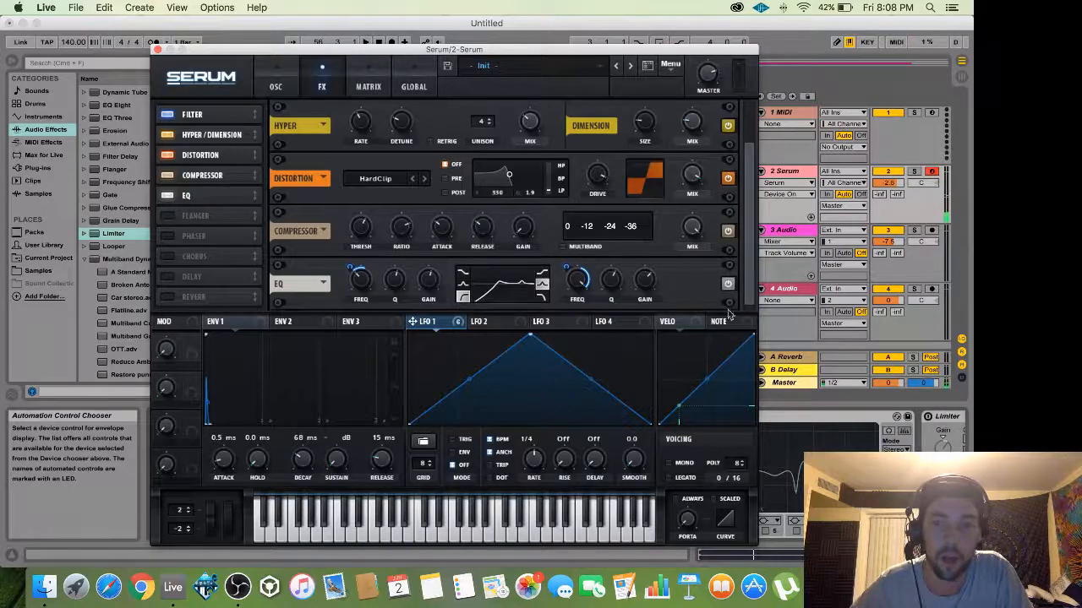
Close the Serum editor and switch on the OTT device on the Serum track.
left_click_drag(756, 205, 749, 147)
left_click(286, 88)
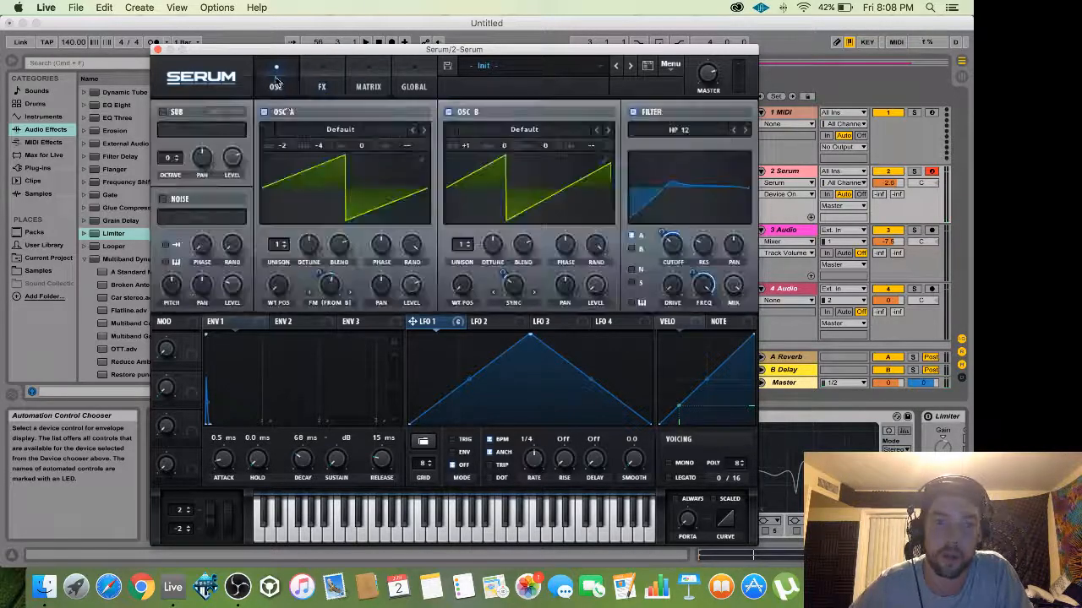
left_click(317, 83)
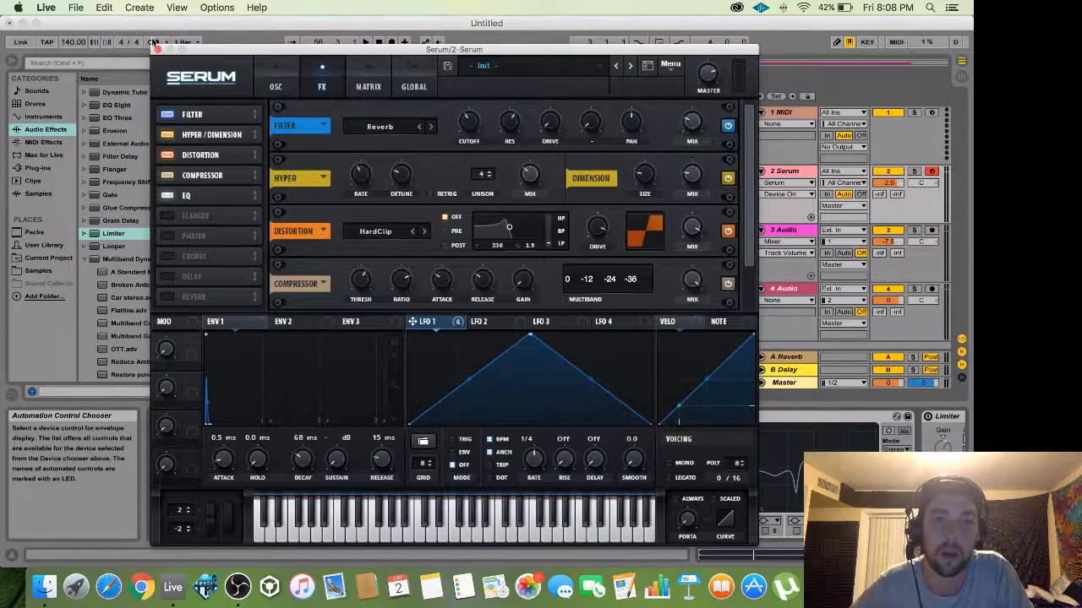
left_click_drag(240, 52, 252, 50)
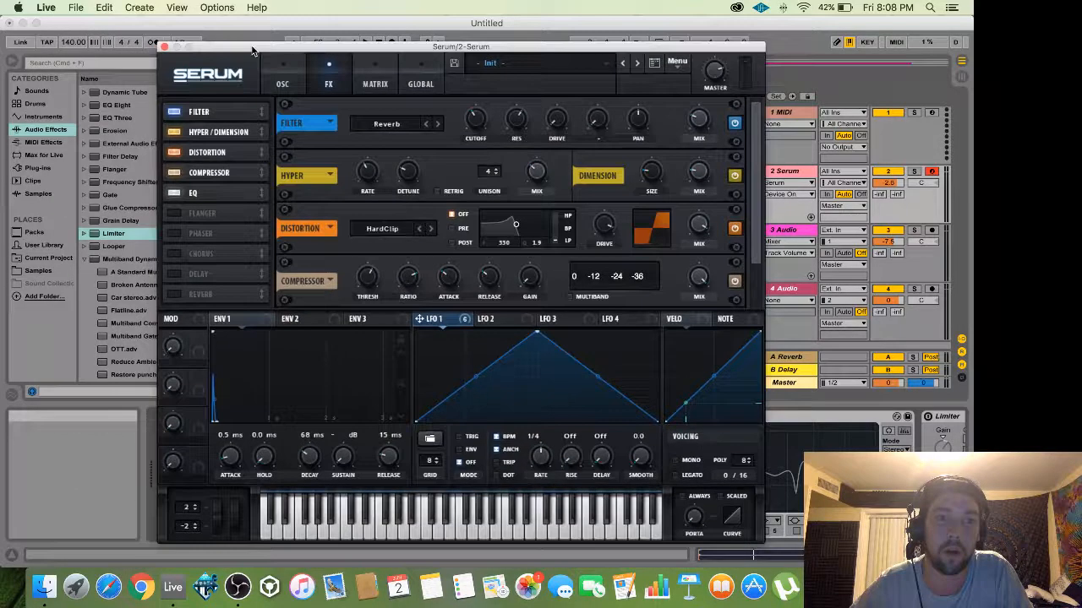
left_click(165, 47)
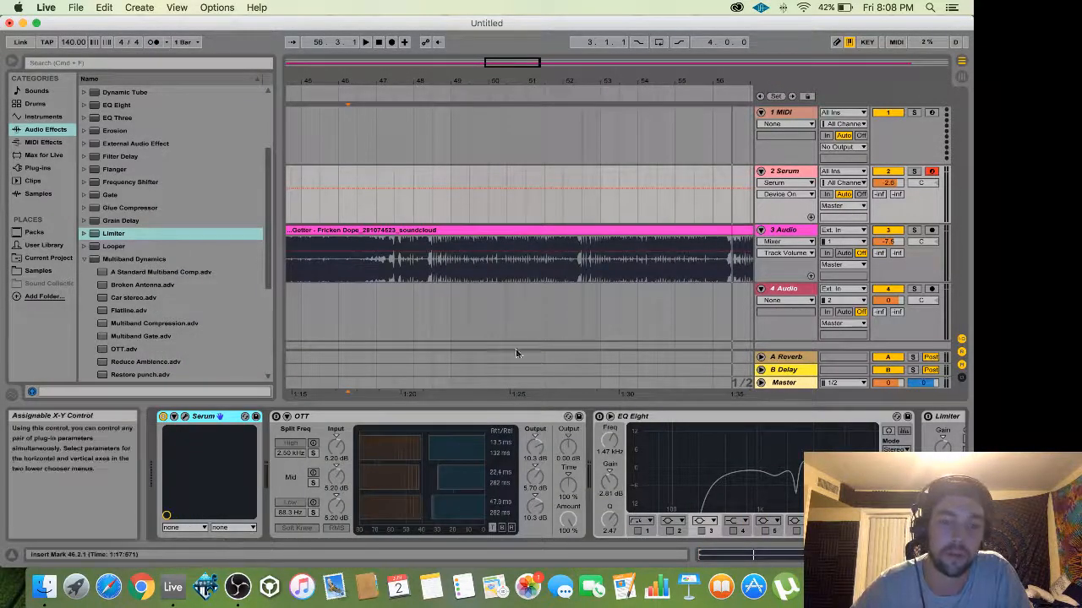
left_click(275, 417)
left_click(334, 497)
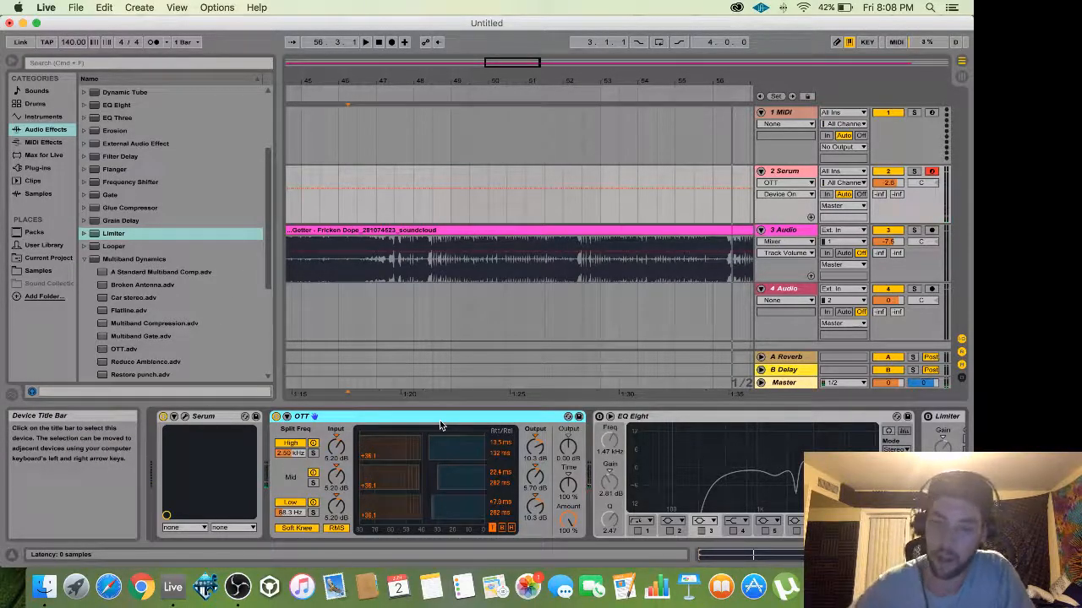
left_click(184, 416)
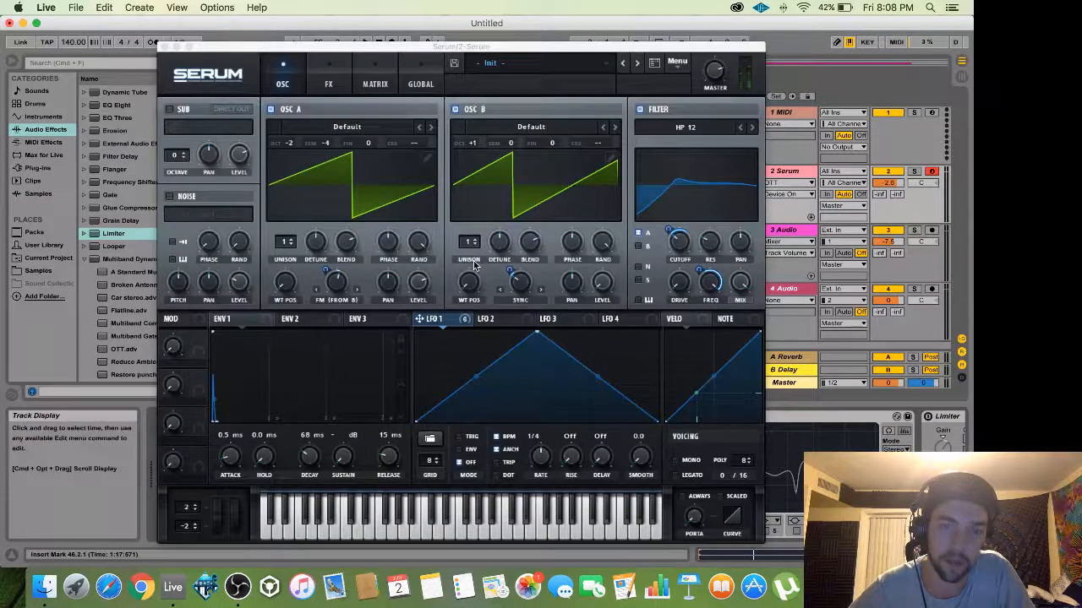
left_click(328, 83)
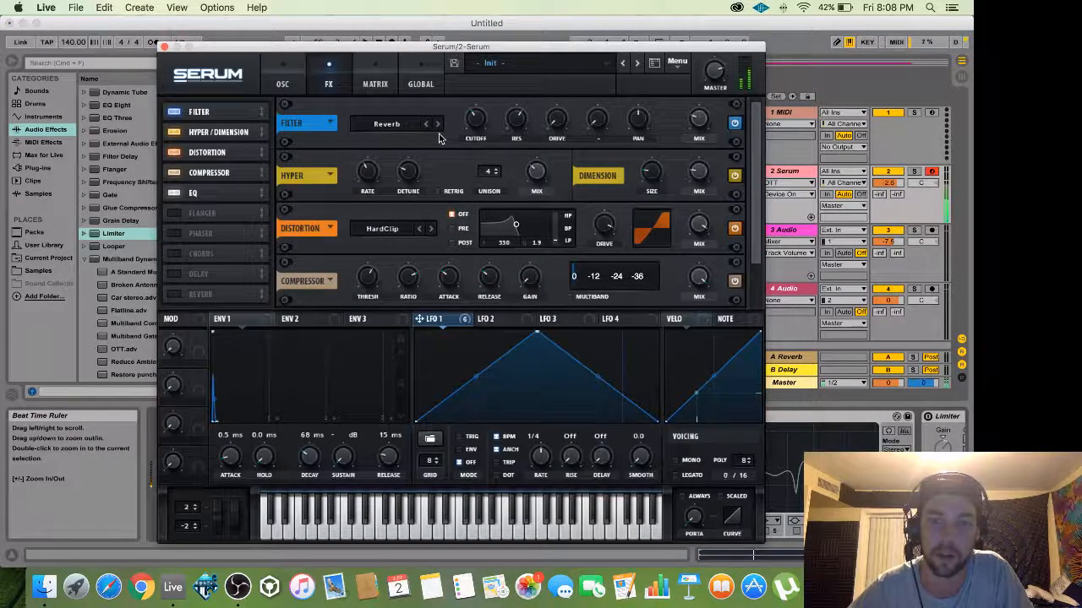
left_click(715, 89)
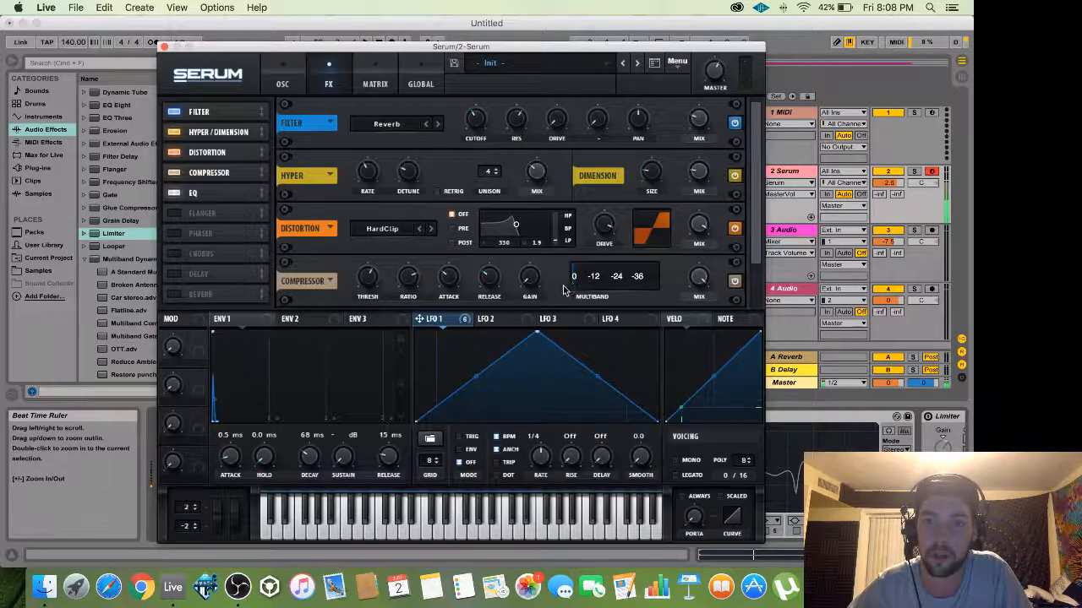
left_click(530, 275)
left_click(715, 83)
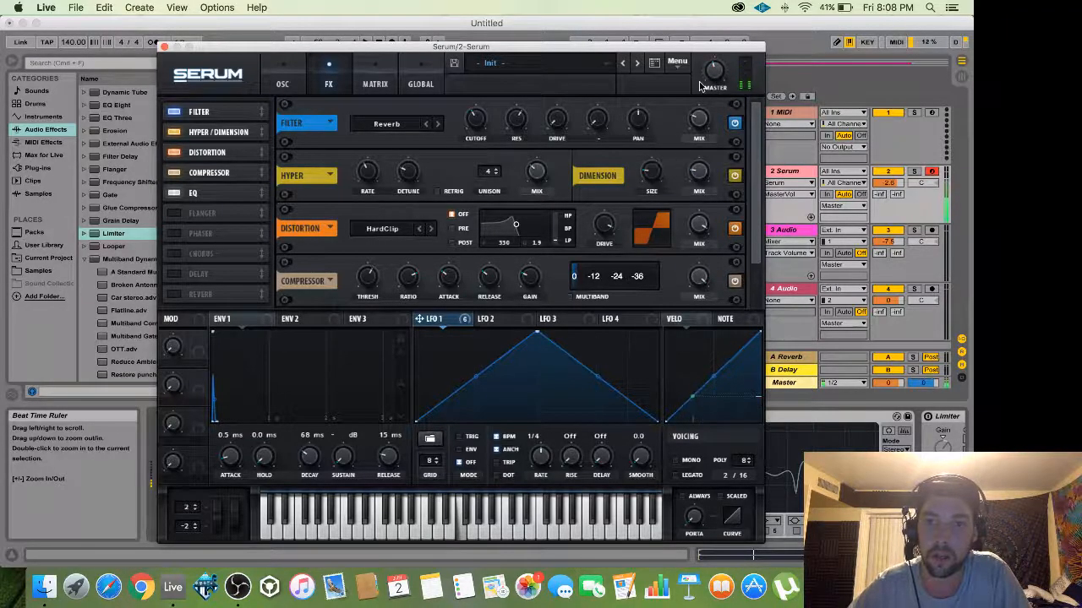
left_click(530, 278)
left_click(530, 279)
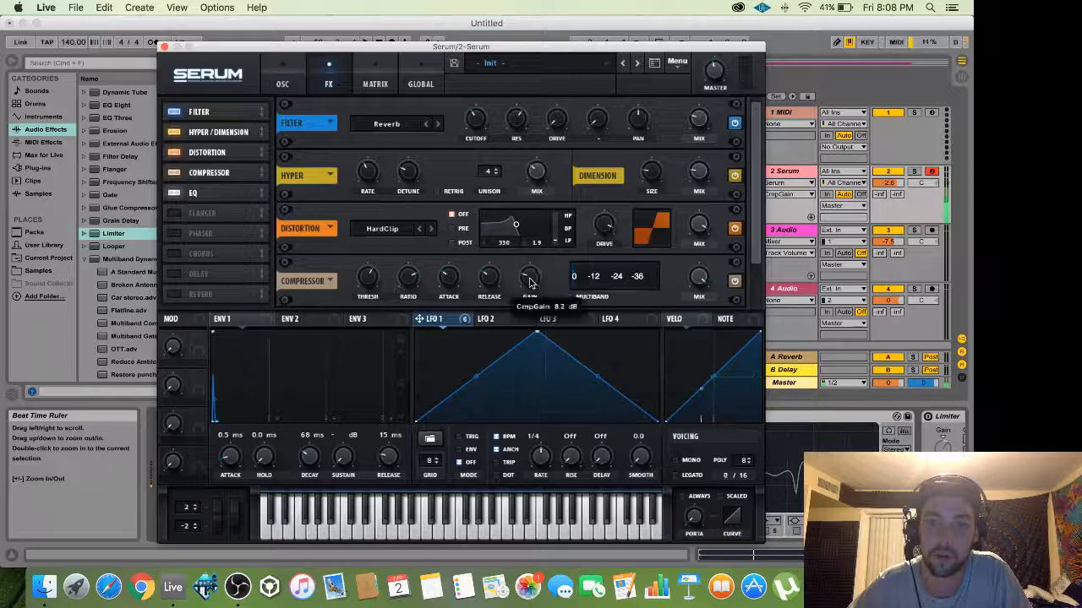
left_click(530, 278)
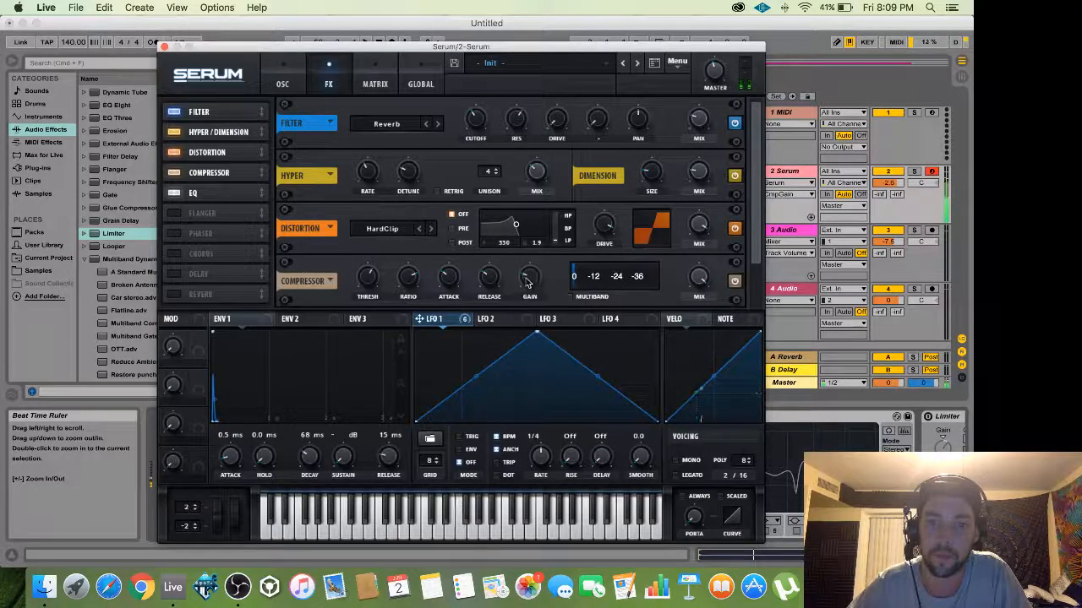
left_click(165, 46)
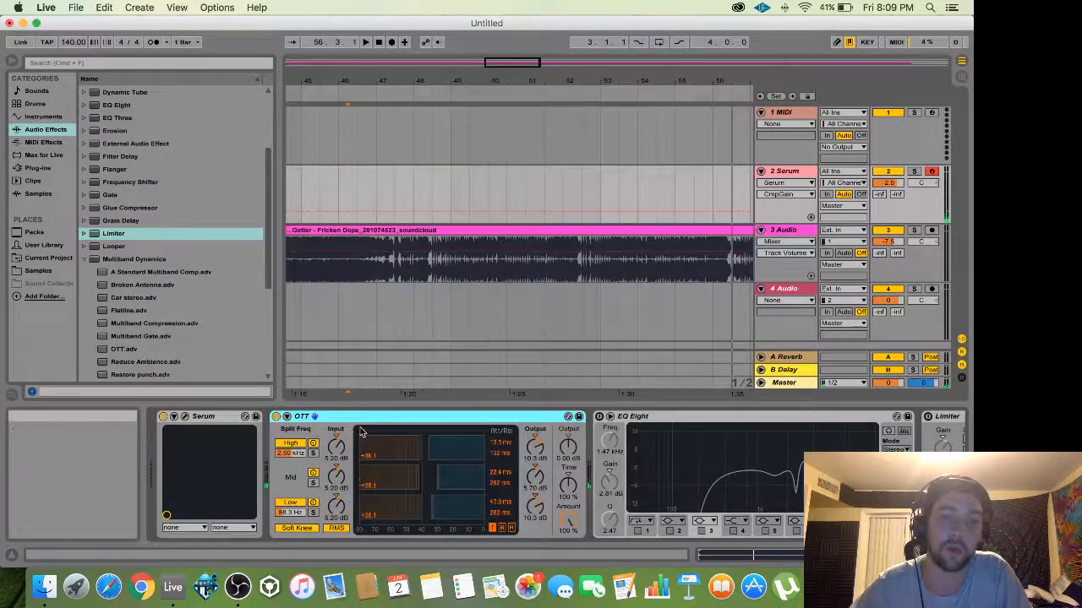
left_click(313, 416)
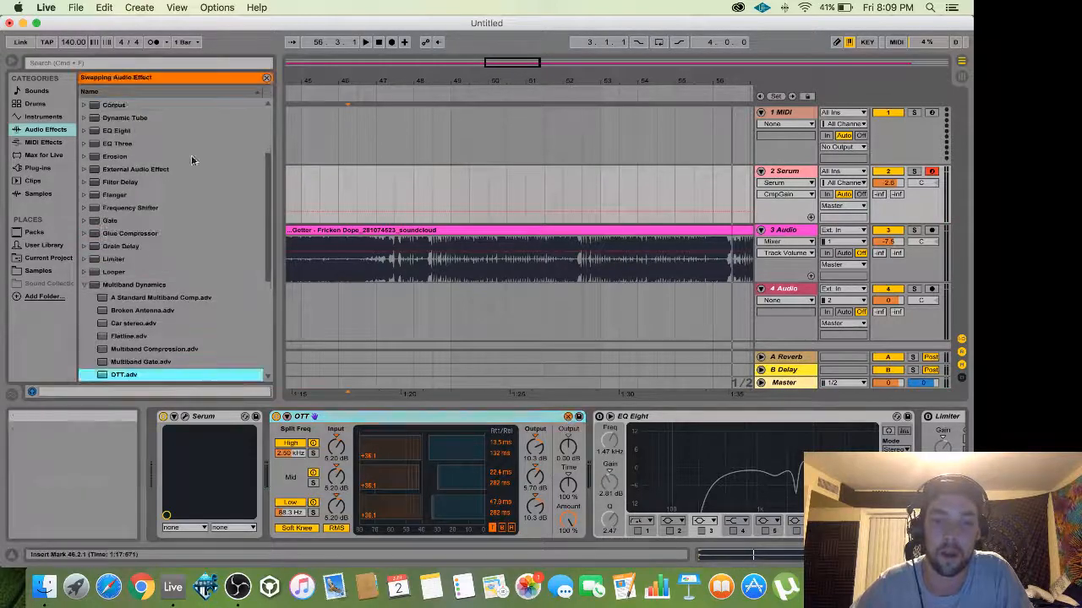
scroll(169, 253, "down", 5)
double_click(154, 285)
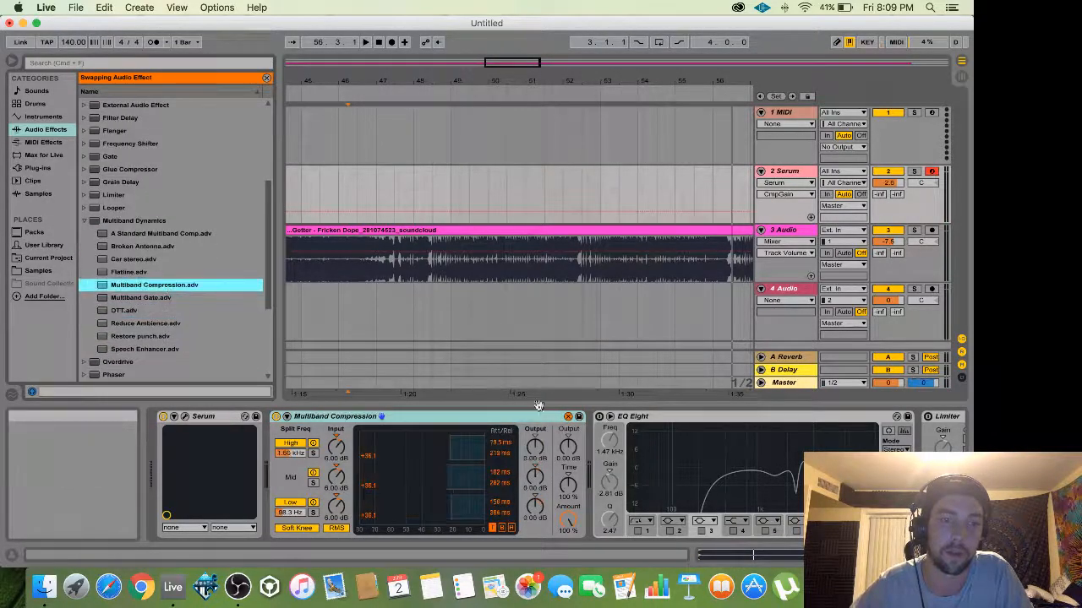
left_click(152, 310)
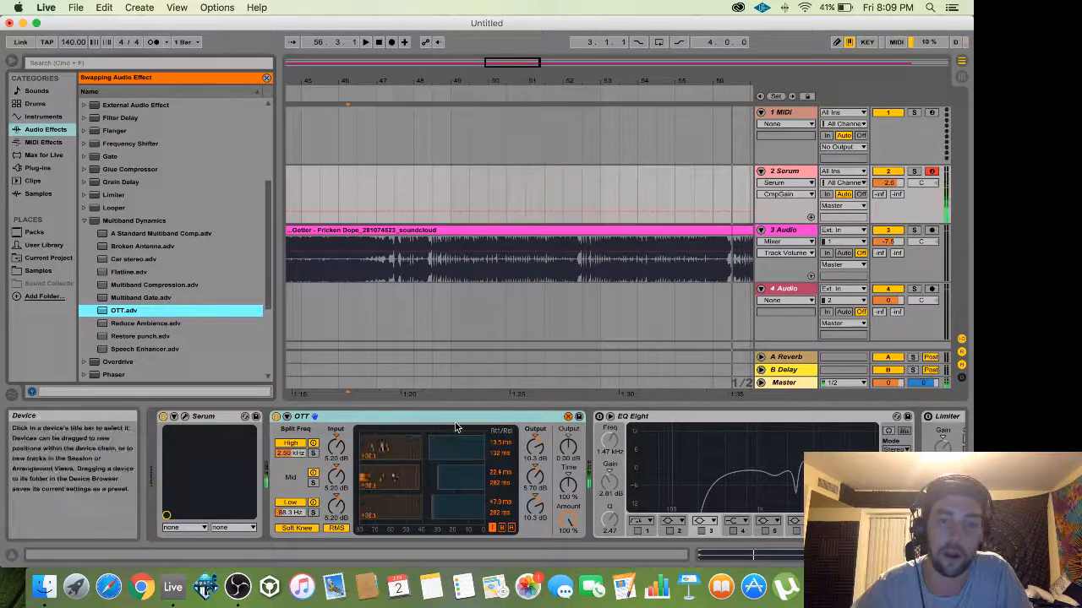
left_click(568, 416)
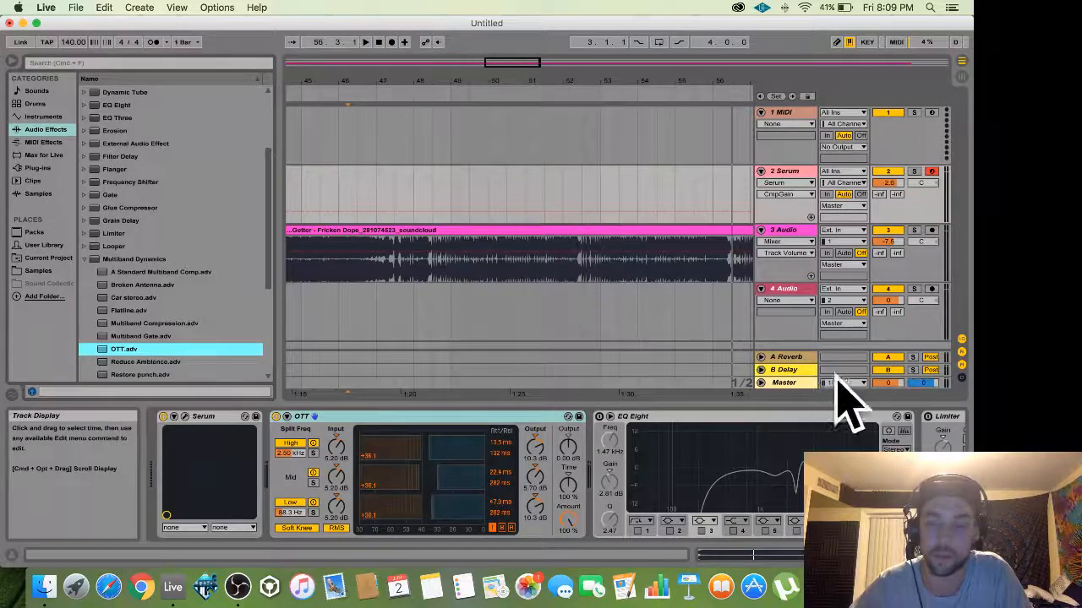
Switch on EQ Eight on the Serum track and enlarge its curve display.
left_click(727, 416)
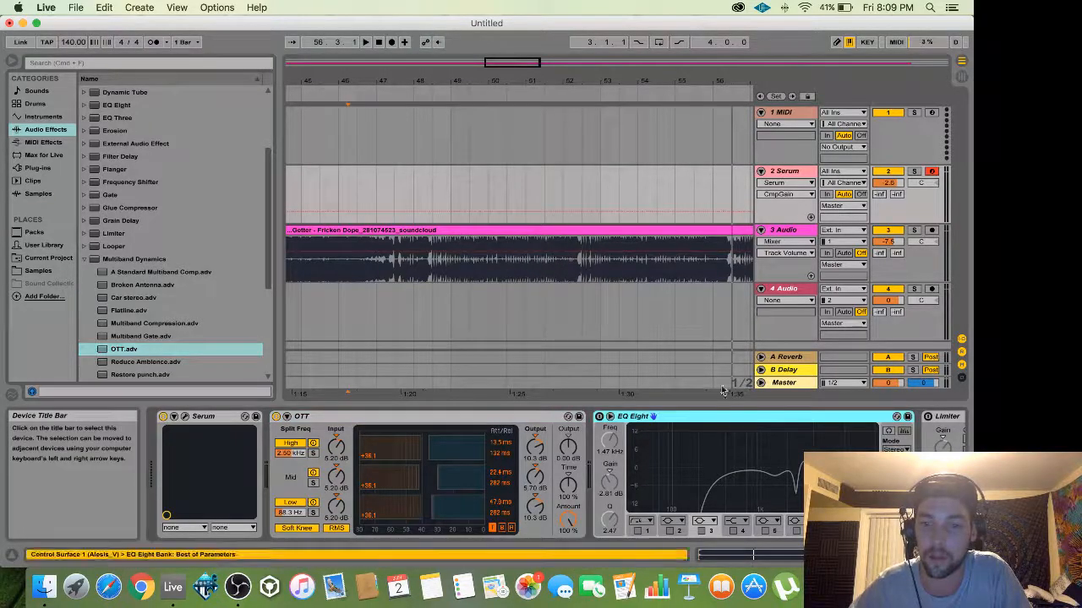
left_click(600, 416)
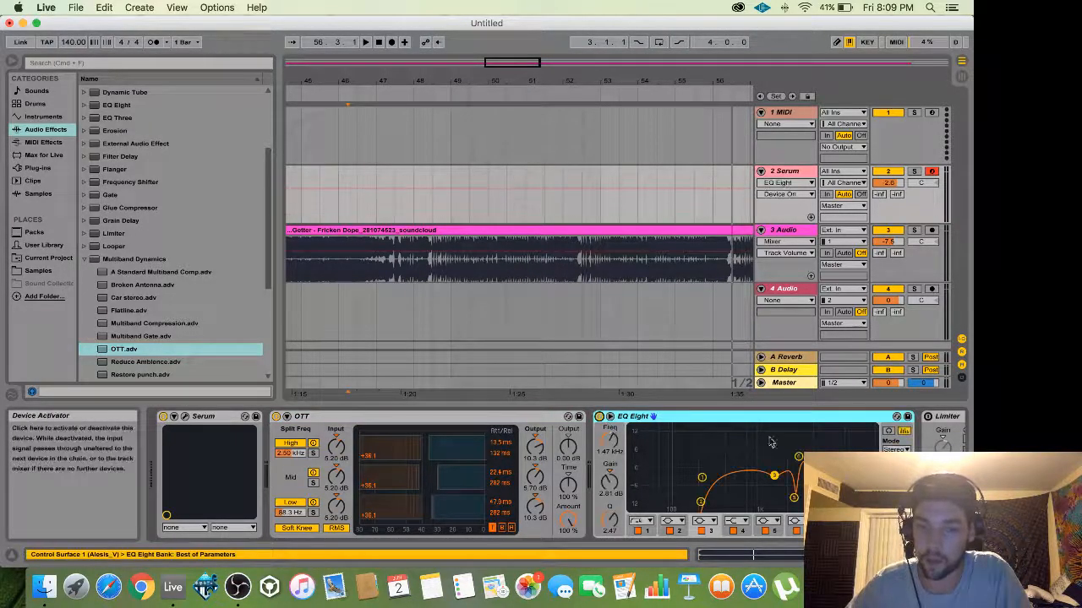
left_click(619, 425)
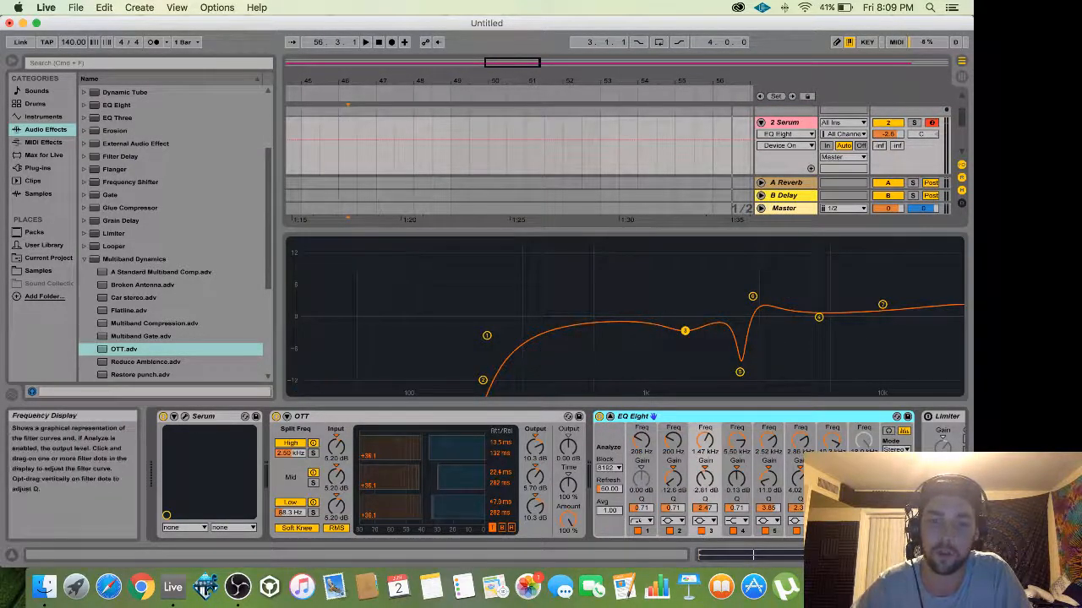
Shape a deep notch near 2.5 kHz with band 6 raised into a tall peak, and lower band 3 to 2.14 dB.
left_click(739, 374)
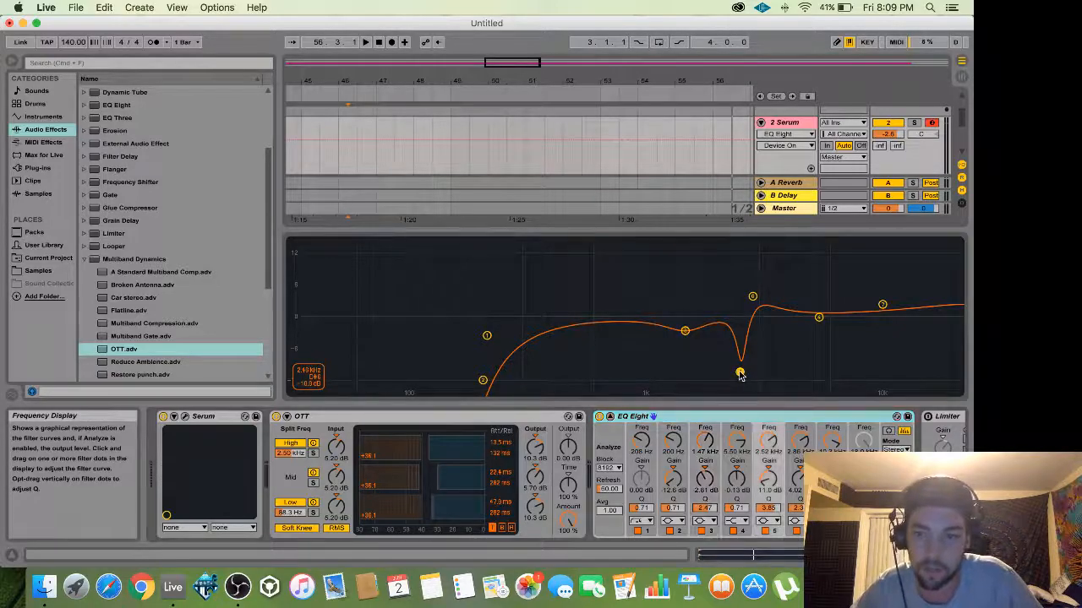
left_click(751, 298)
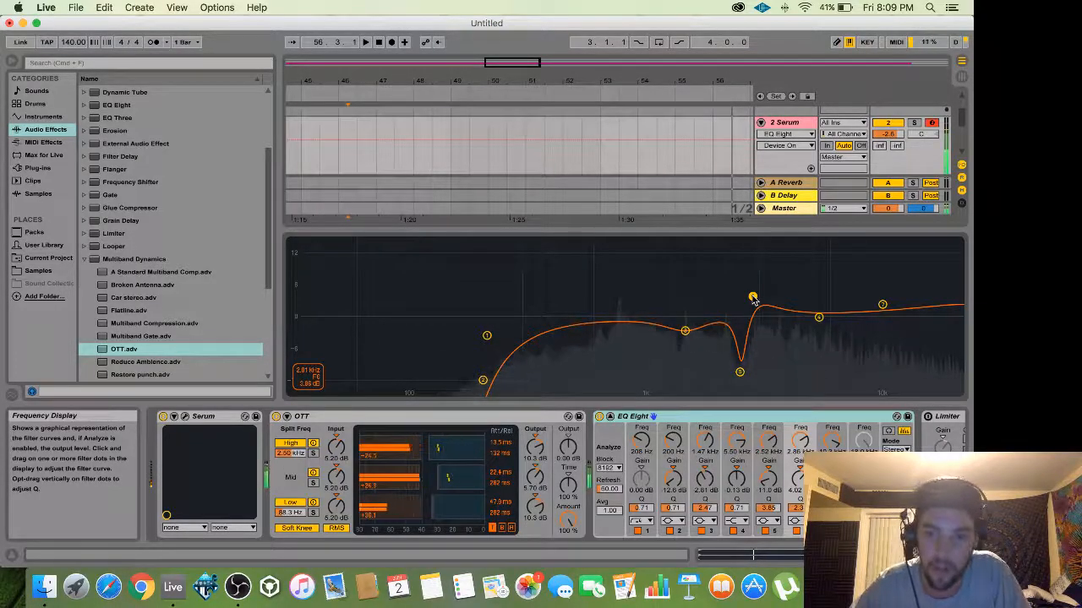
left_click_drag(753, 298, 751, 294)
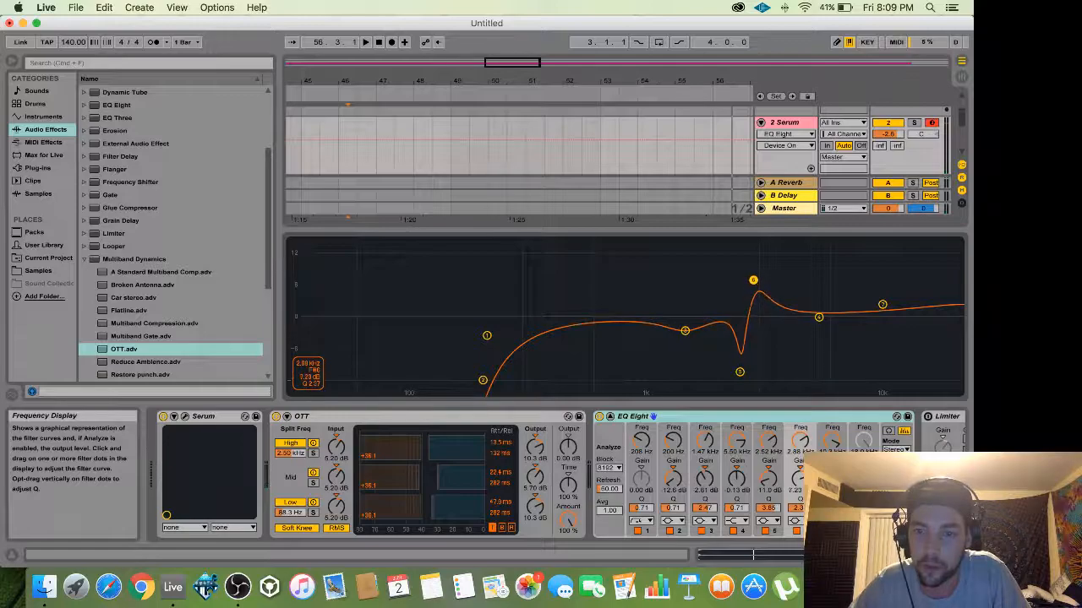
mouse_move(753, 280)
left_mouse_down()
mouse_move(754, 241)
mouse_move(753, 288)
left_mouse_up()
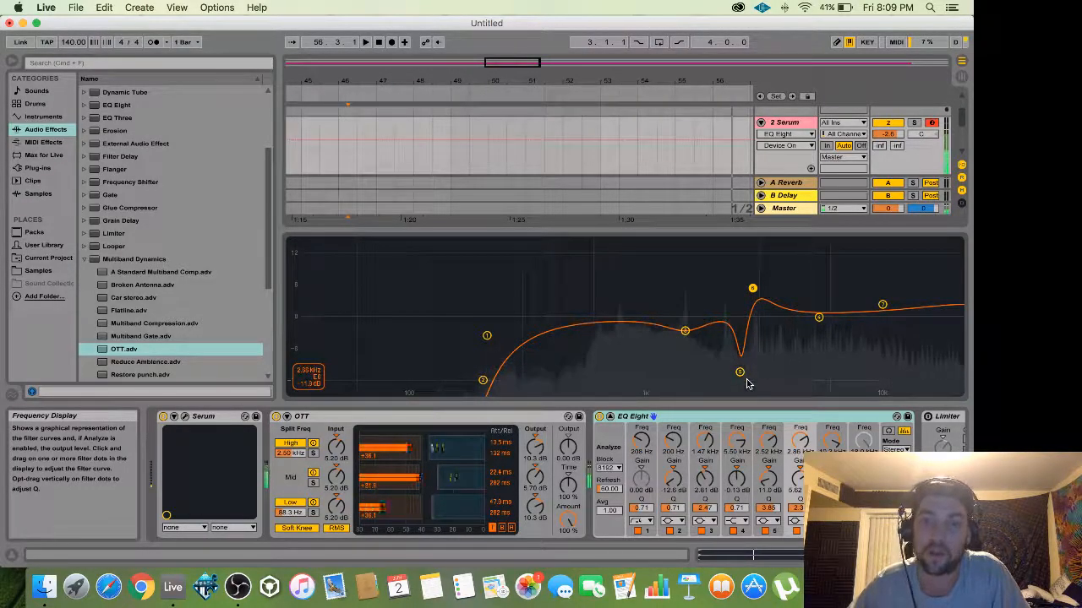
left_click_drag(739, 378, 740, 377)
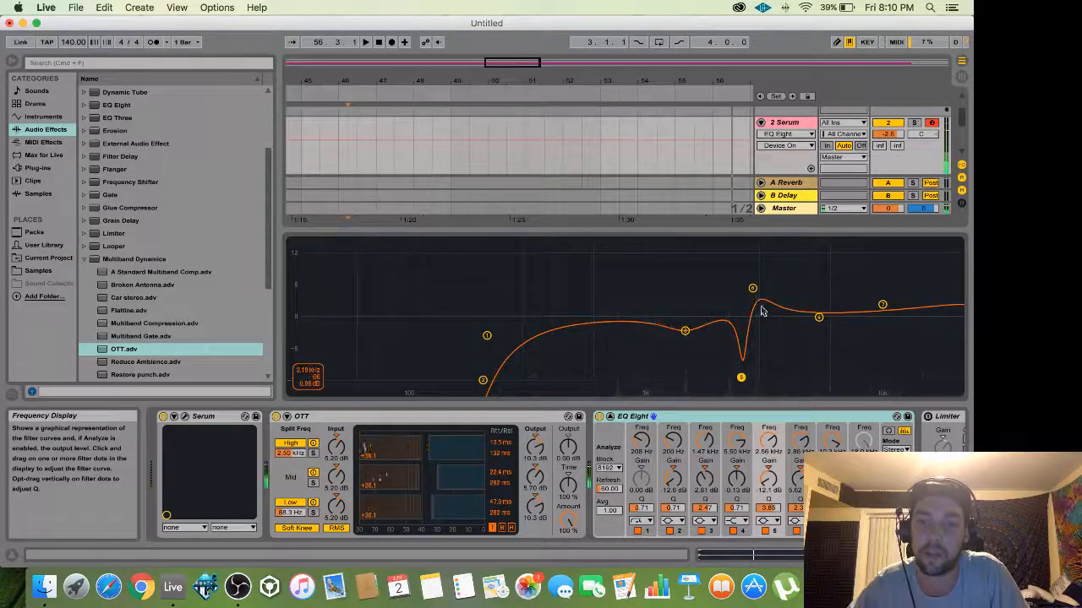
mouse_move(685, 334)
left_mouse_down()
mouse_move(684, 242)
mouse_move(685, 330)
left_mouse_up()
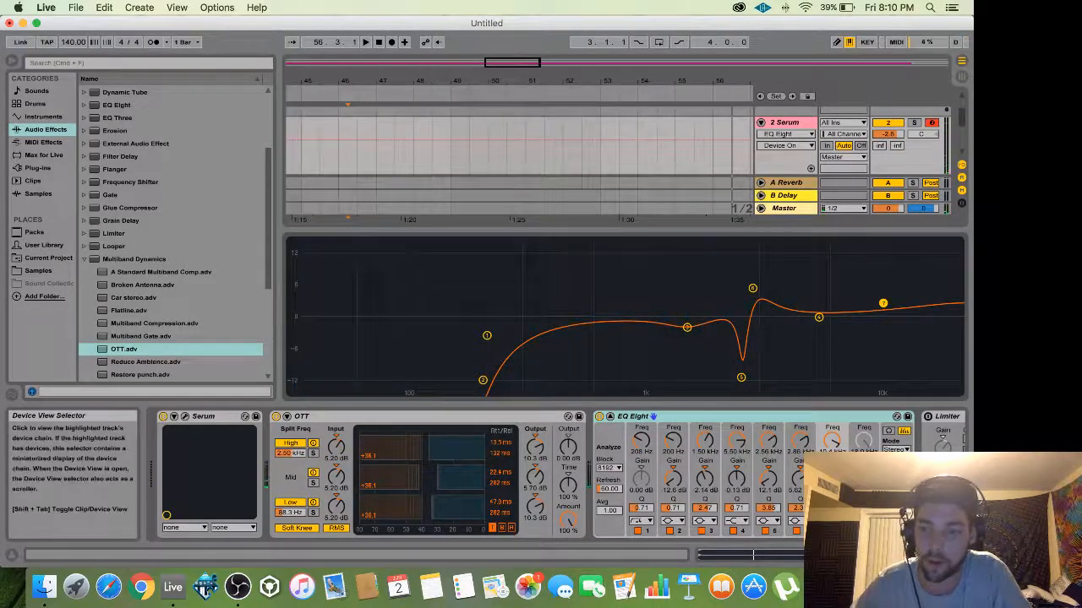
Set the Filter effect's MIX to 19% on Serum's FX page.
left_click(961, 555)
left_click(779, 172)
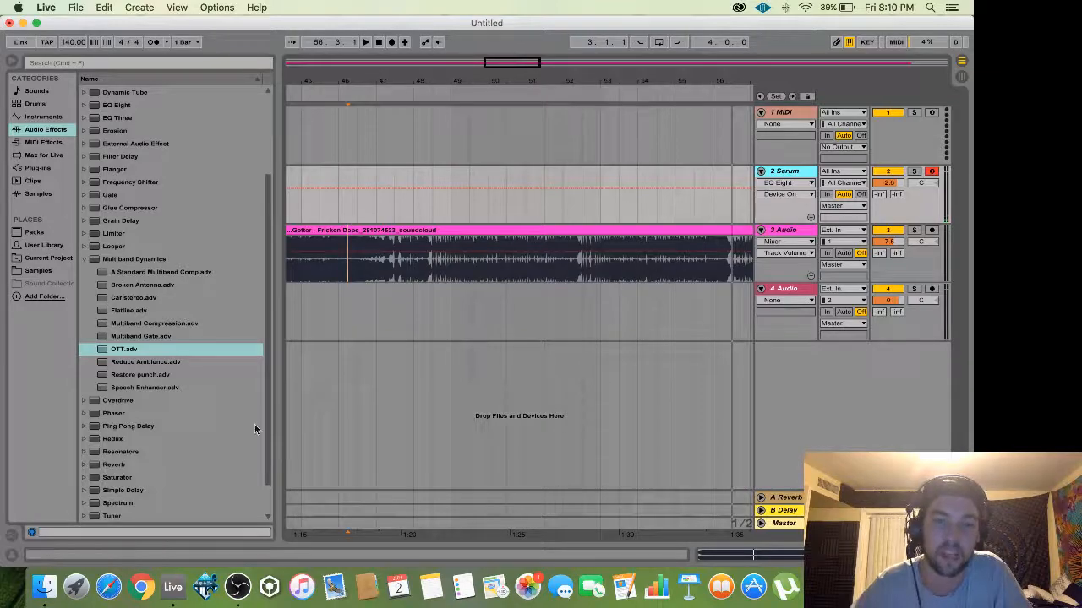
left_click(901, 587)
left_click(901, 558)
left_click(901, 556)
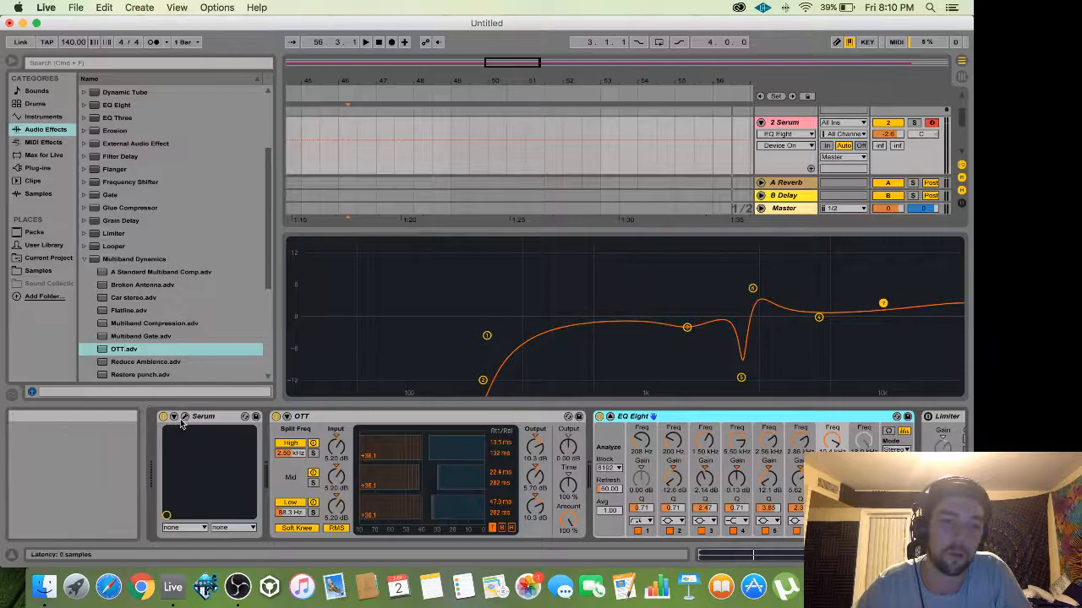
left_click(245, 416)
left_click(329, 84)
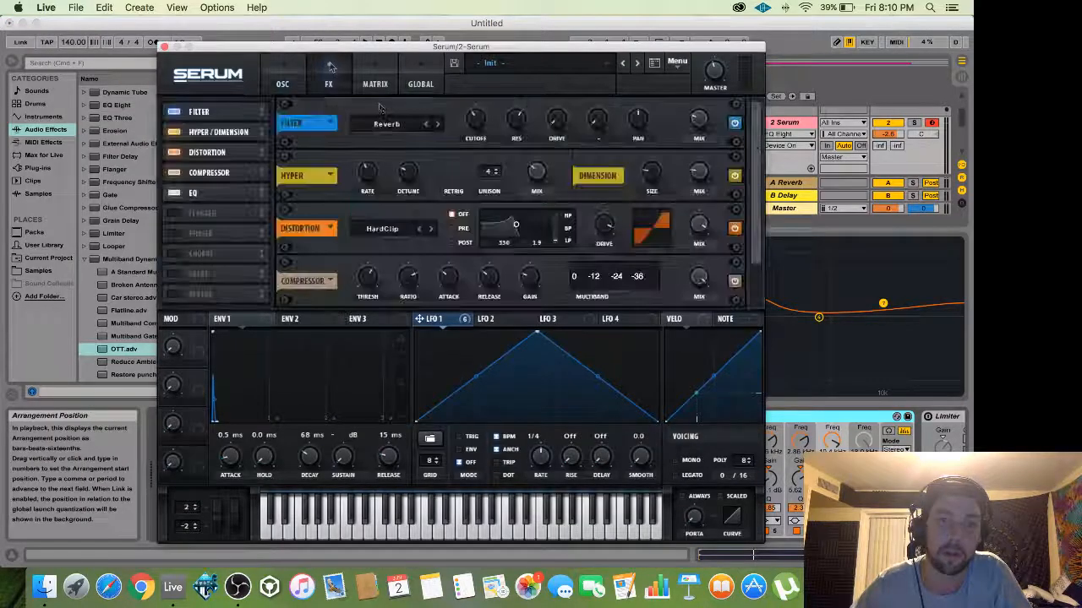
left_click(697, 122)
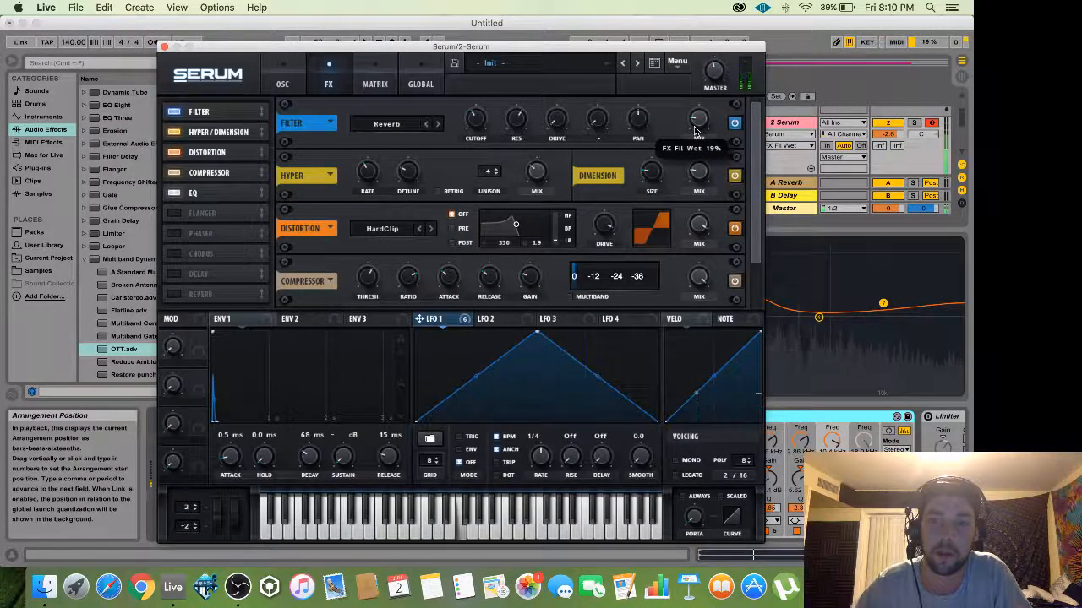
left_click(164, 46)
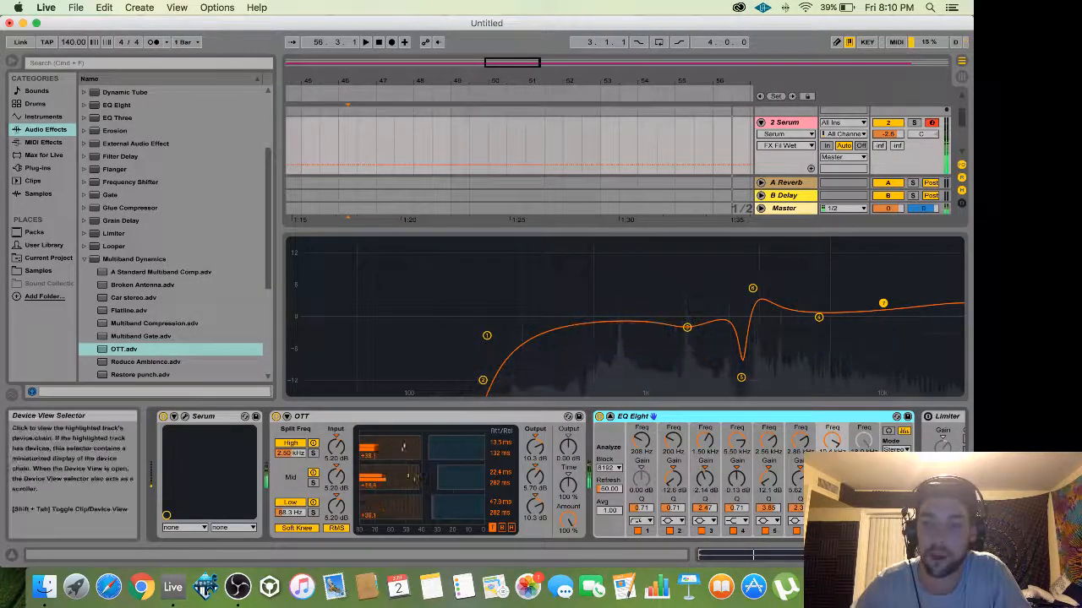
Enable the Limiter at the end of the Serum track's chain.
left_click(917, 555)
left_click(819, 420)
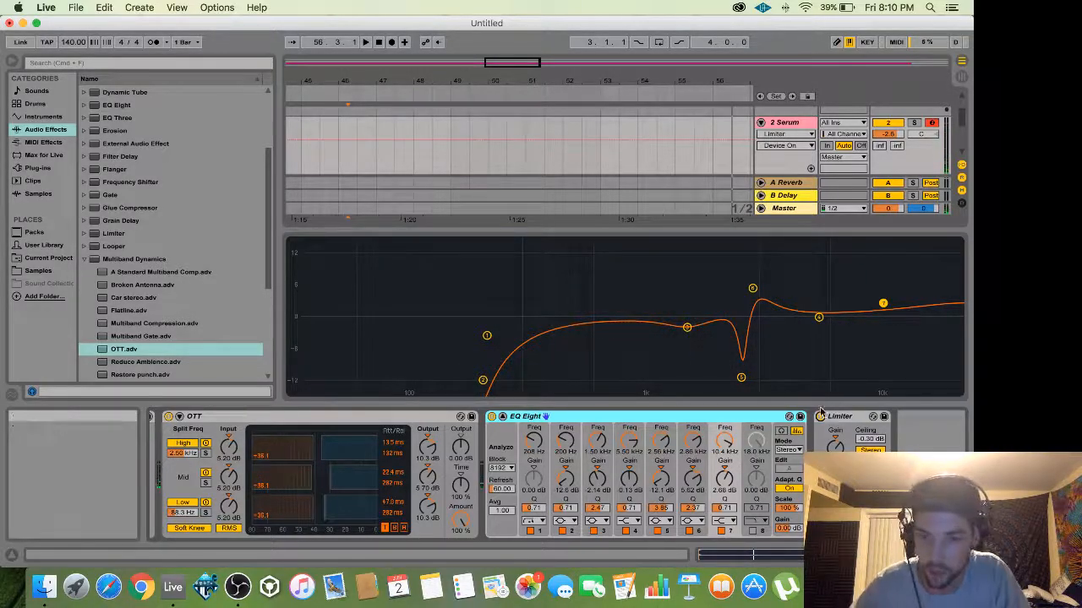
left_click_drag(845, 555, 824, 555)
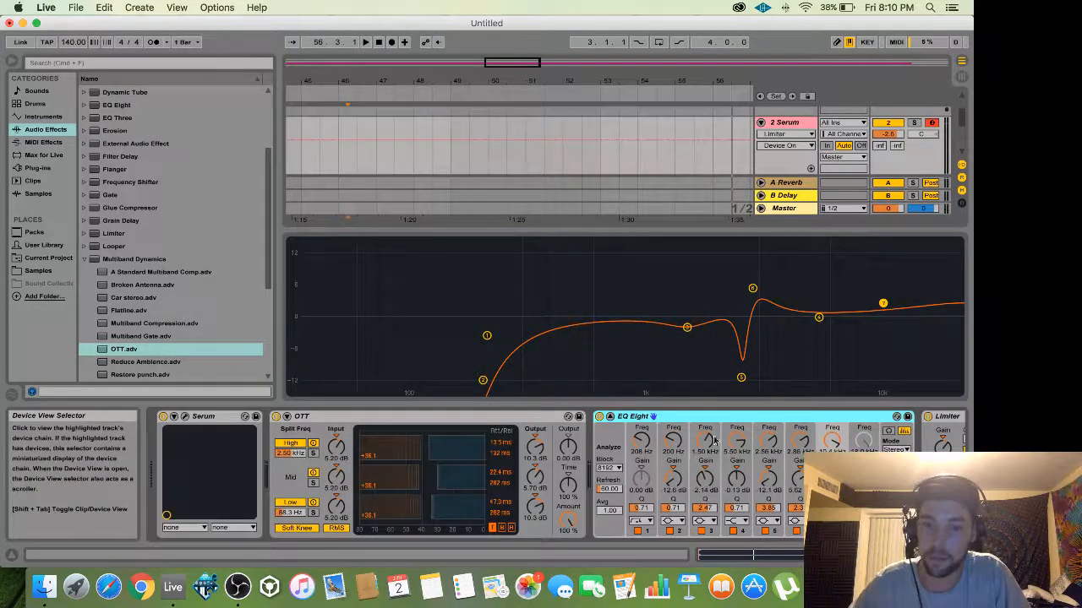
left_click(611, 416)
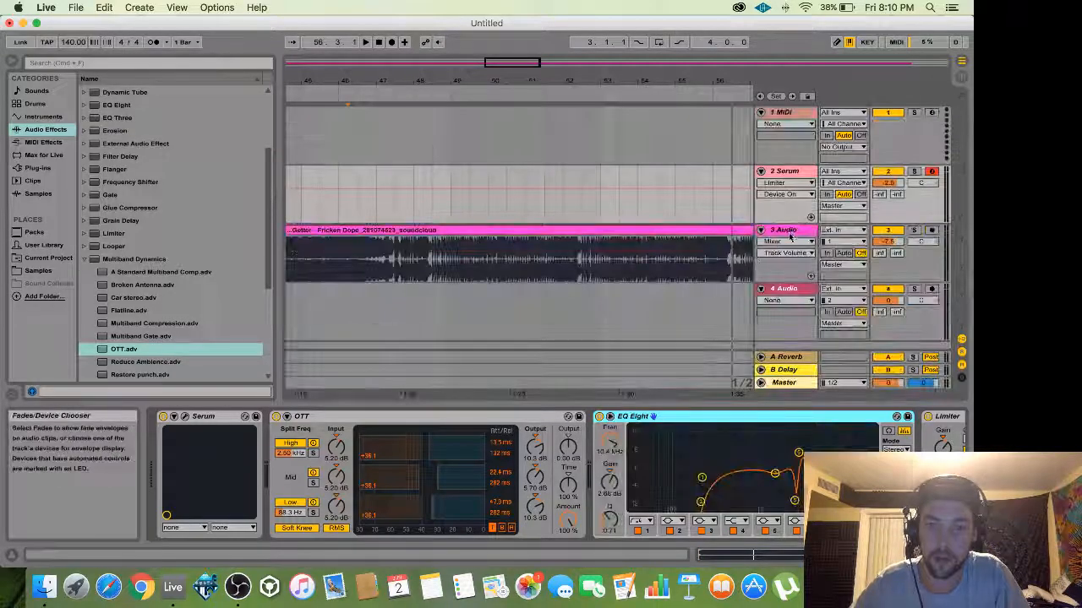
left_click(786, 231)
Open the Serum editor and toggle the 3D wavetable views for oscillators A and B.
left_click(797, 171)
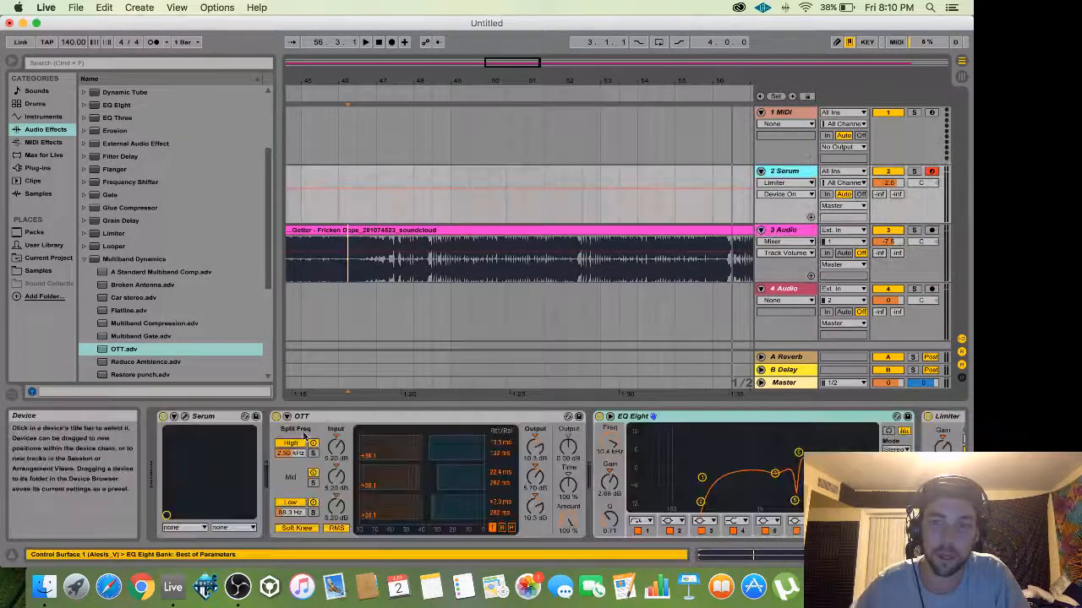
left_click(184, 416)
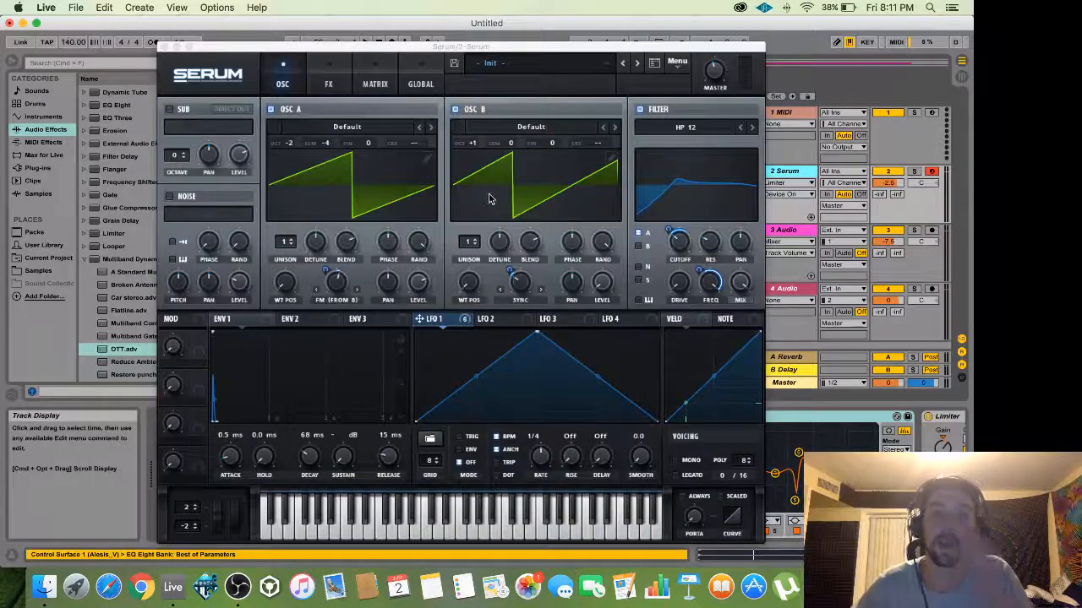
left_click(518, 189)
left_click(530, 188)
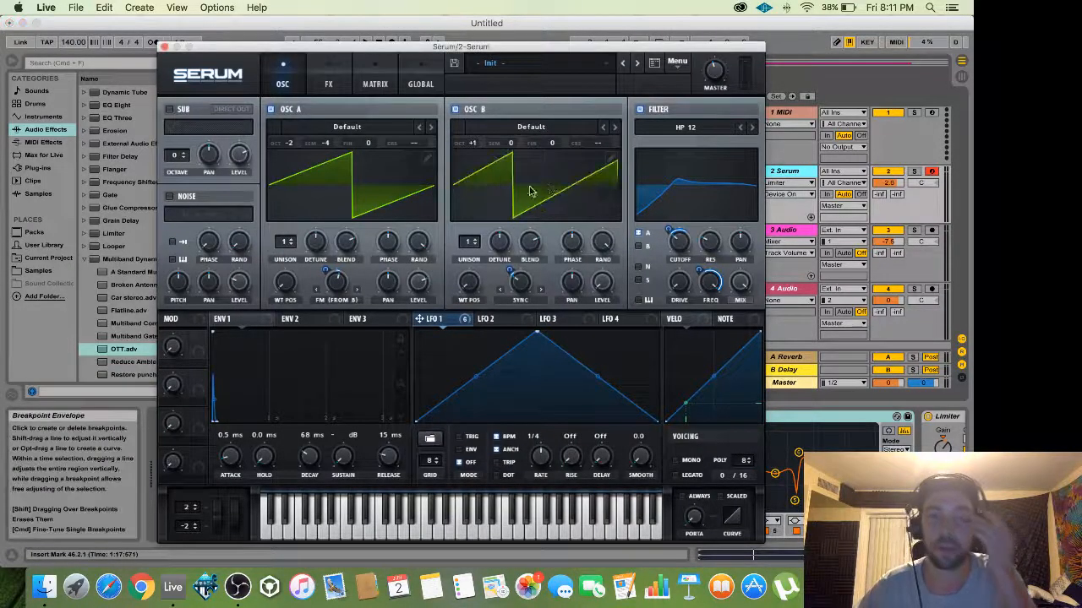
left_click(378, 184)
left_click(378, 184)
left_click(551, 189)
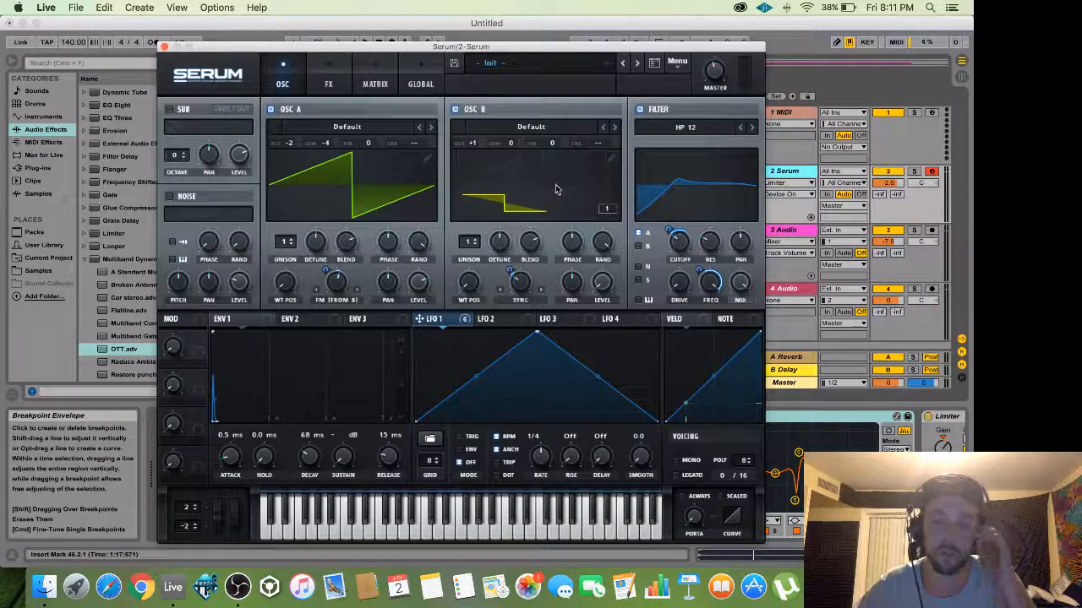
left_click(553, 190)
Load the VR Wavetables Vol. 2 'Dying Saw' wavetable into oscillator B with WT POS 51.
left_click(557, 130)
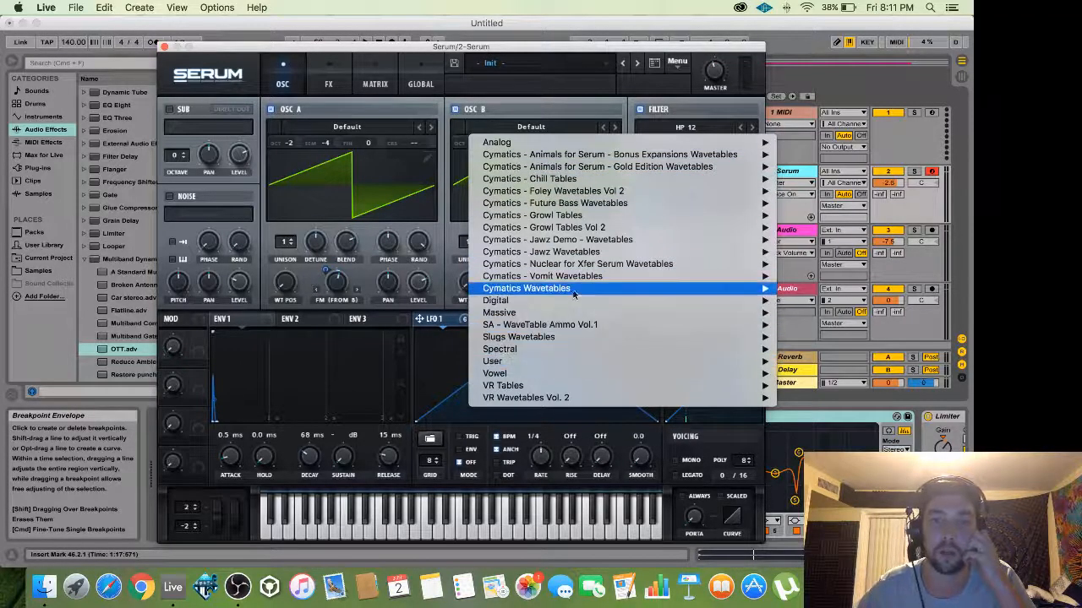
mouse_move(602, 265)
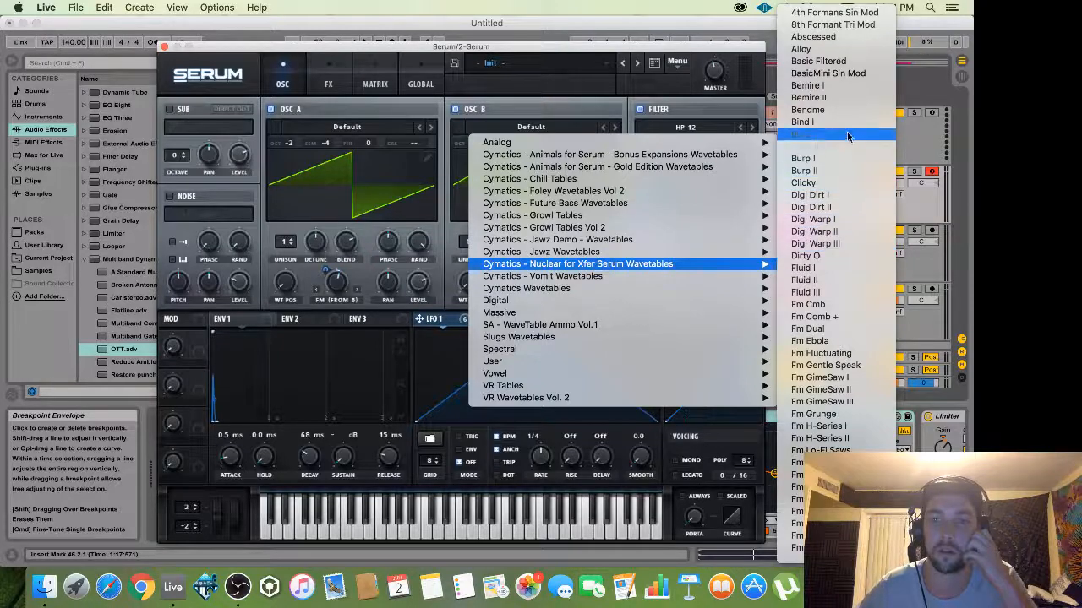
mouse_move(548, 397)
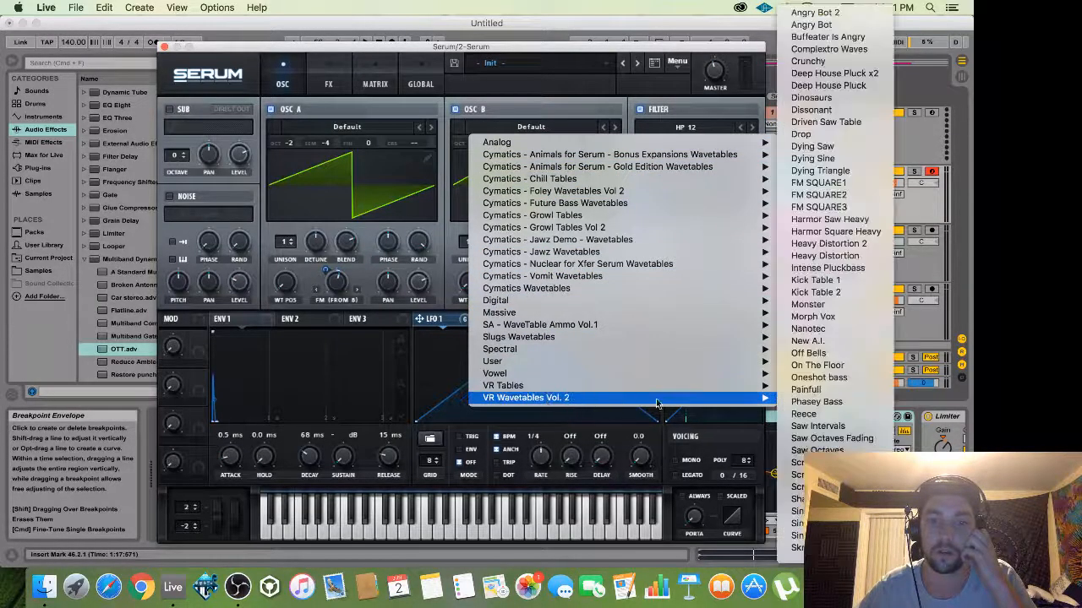
left_click(819, 146)
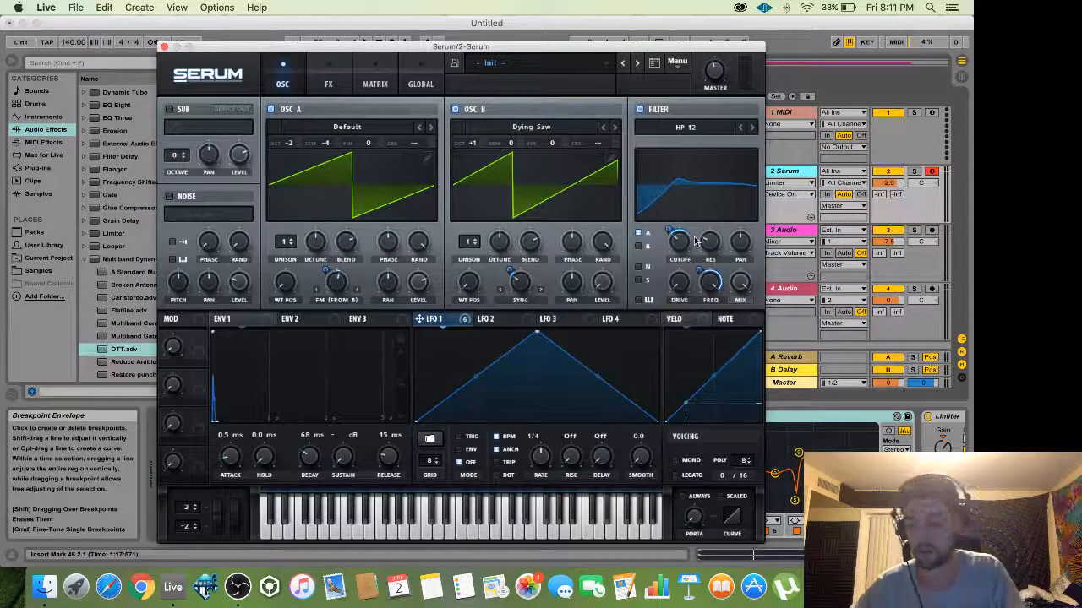
left_click_drag(470, 283, 473, 257)
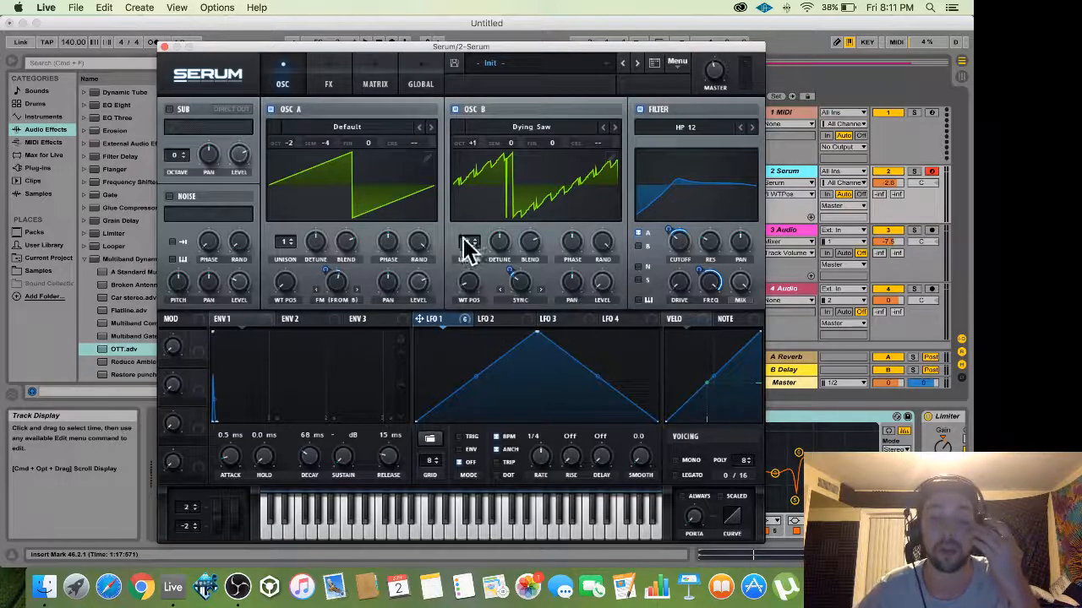
mouse_move(250, 51)
left_mouse_down()
mouse_move(234, 49)
mouse_move(246, 69)
left_mouse_up()
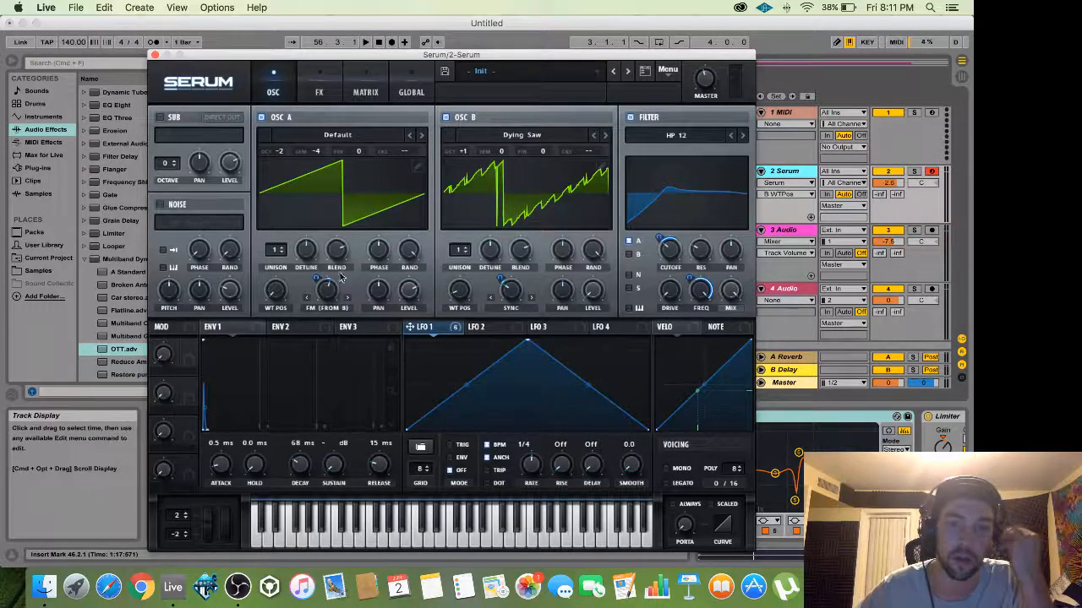
left_click(317, 84)
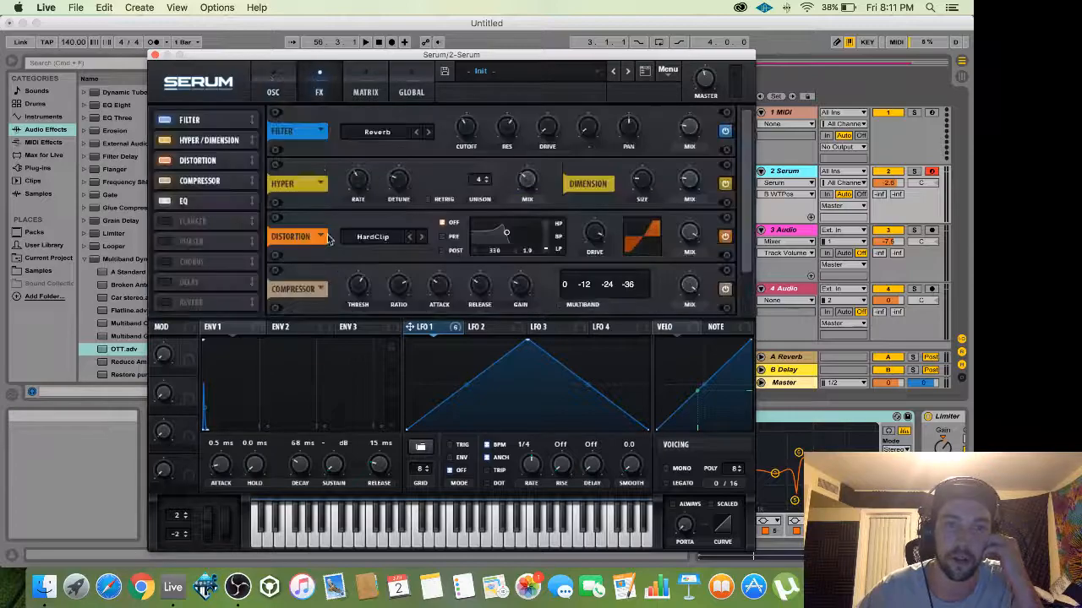
left_click(155, 55)
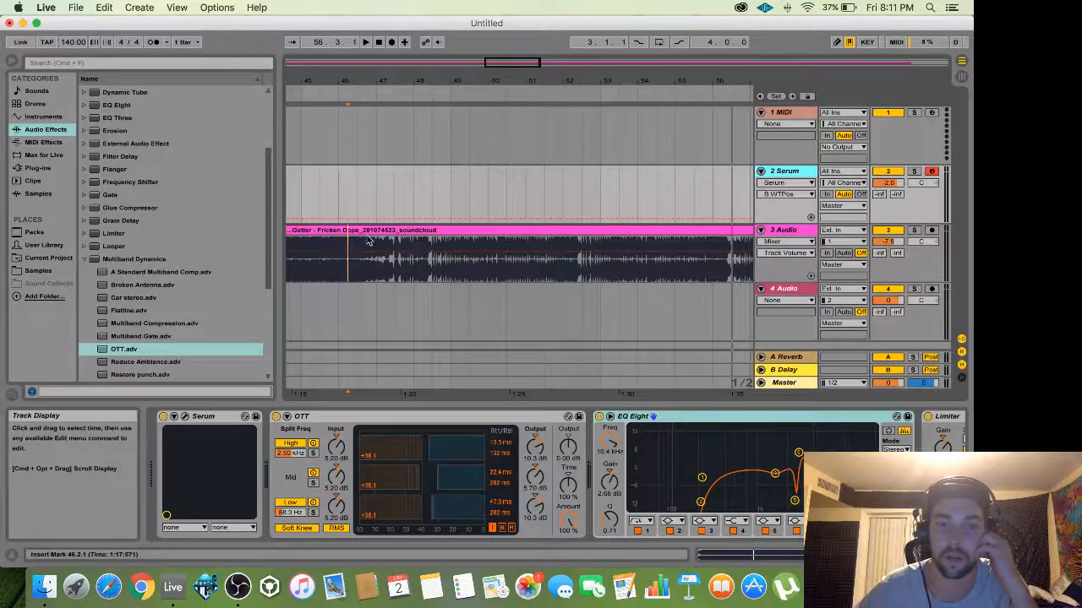
key("space")
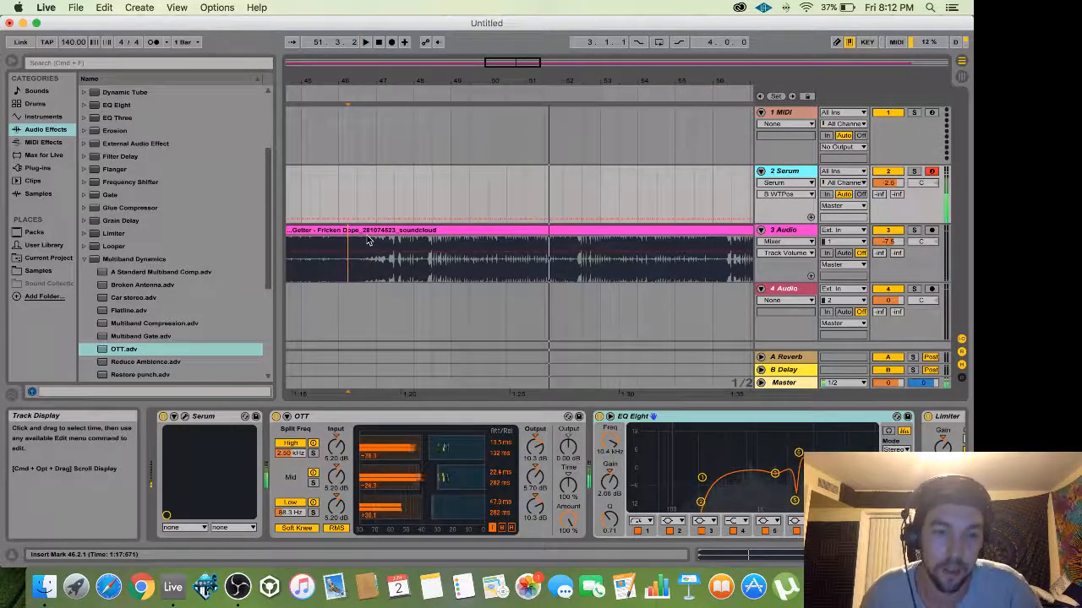
scroll(368, 240, "left", 1)
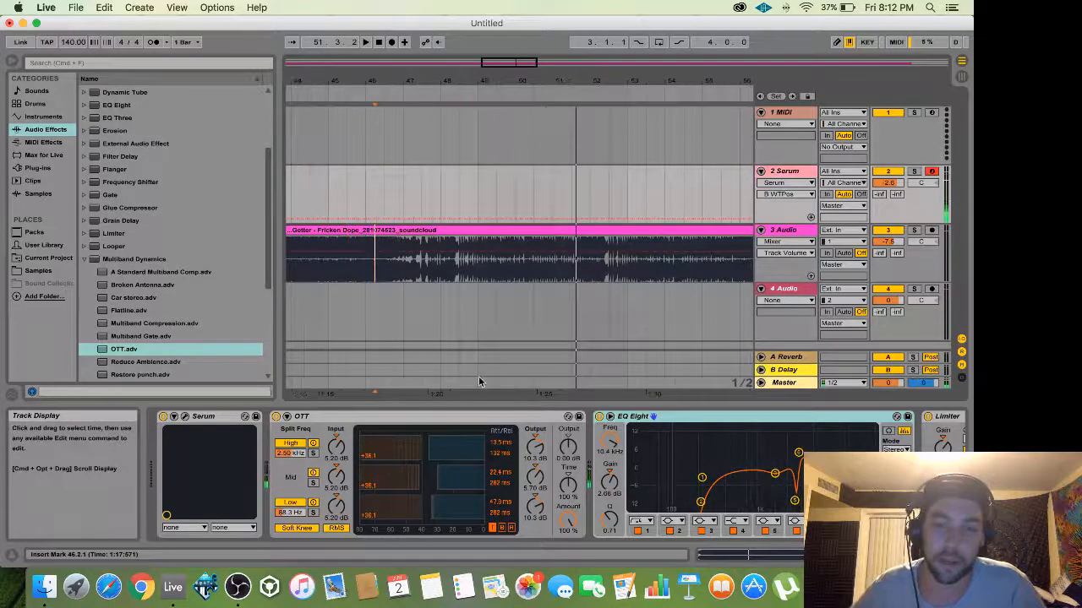
left_click_drag(507, 64, 517, 57)
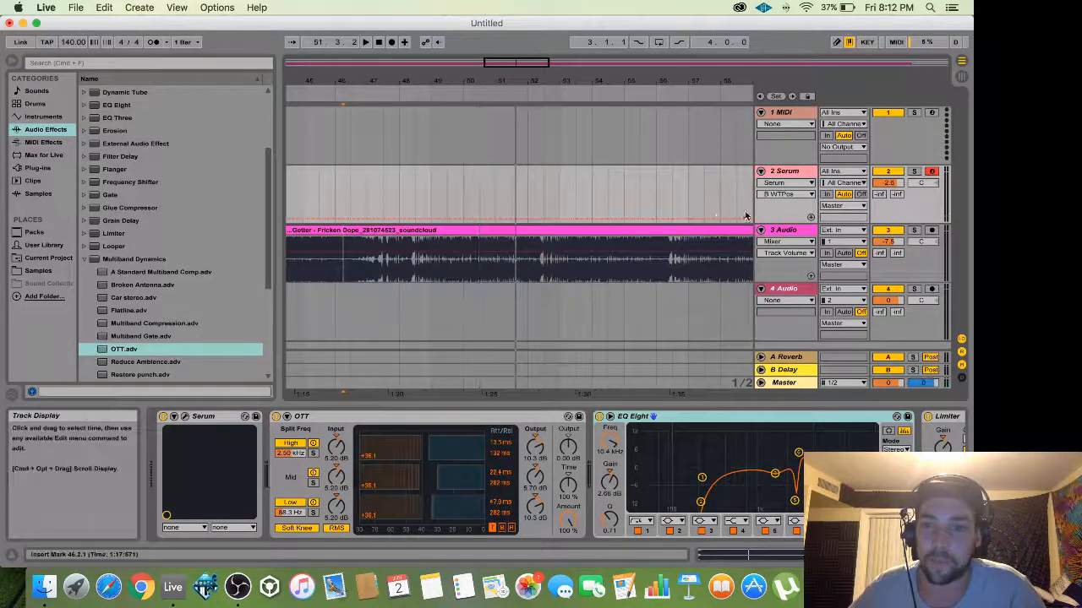
left_click(879, 556)
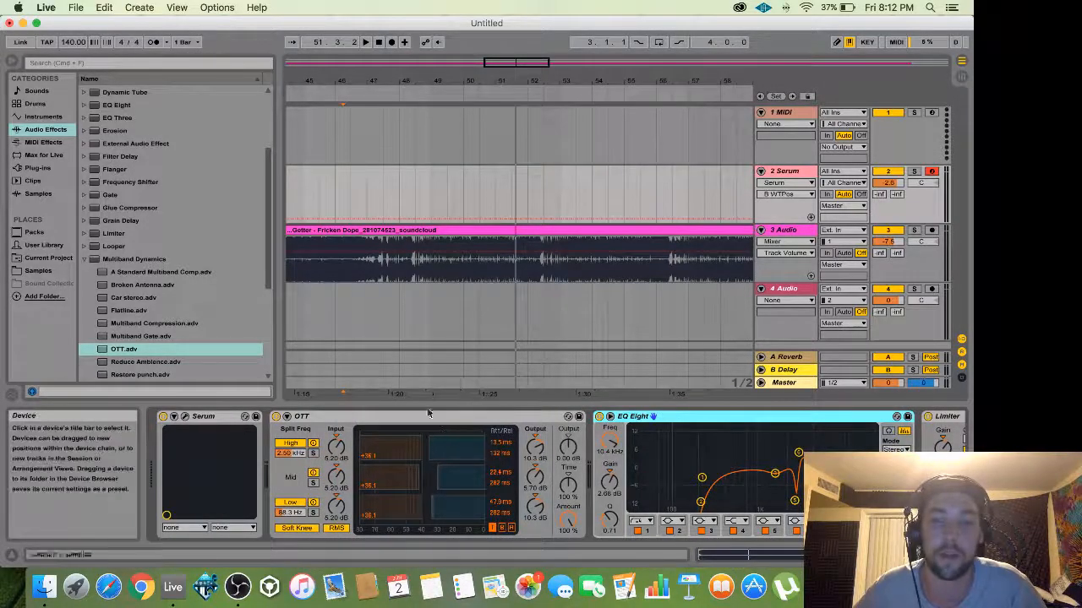
left_click(784, 230)
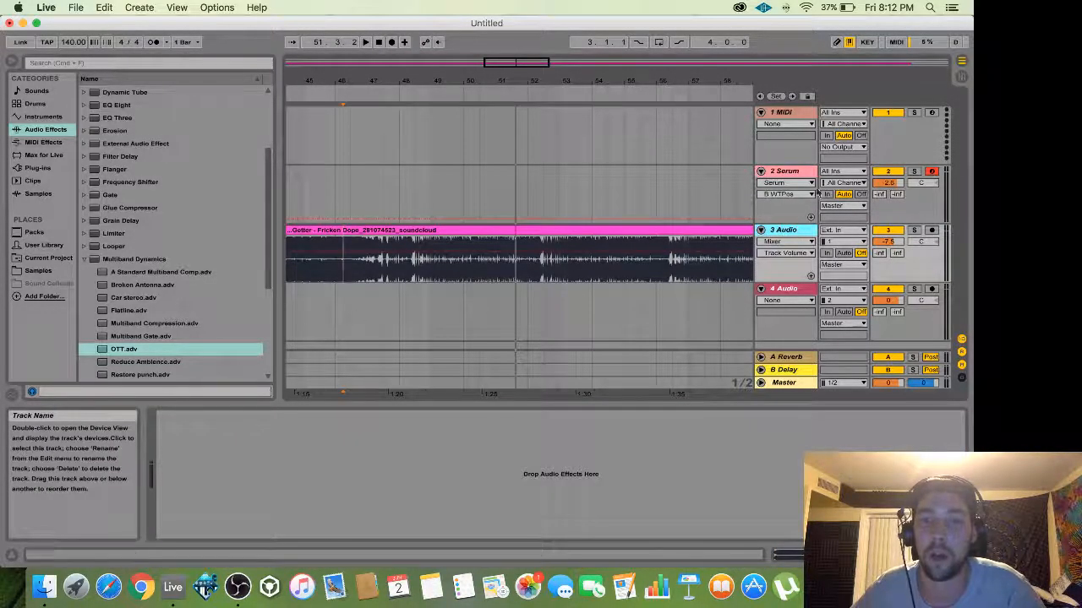
left_click(780, 174)
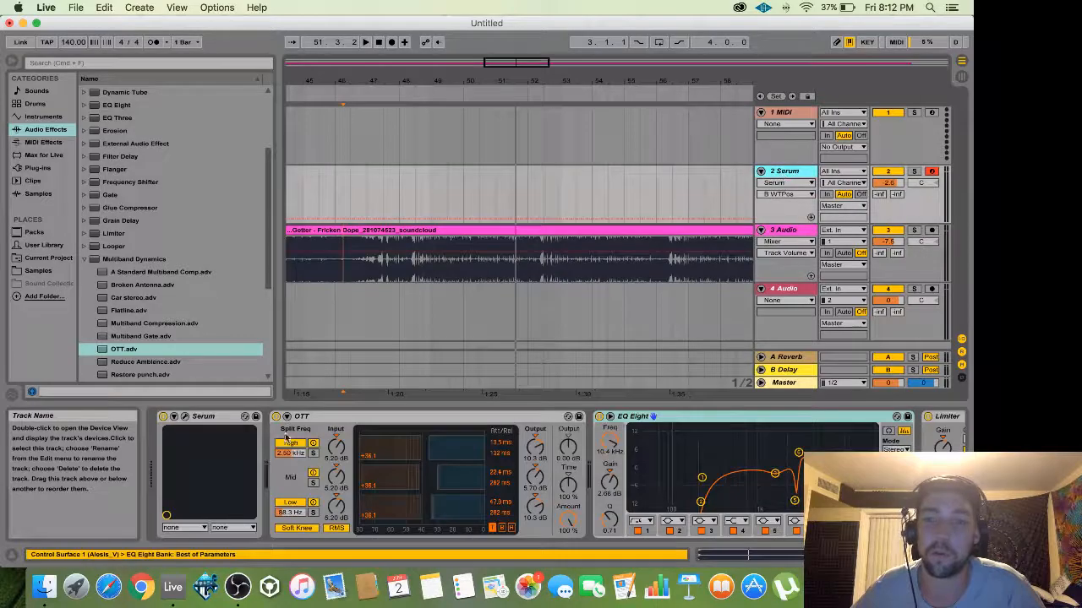
left_click(189, 416)
left_click_drag(499, 59, 535, 48)
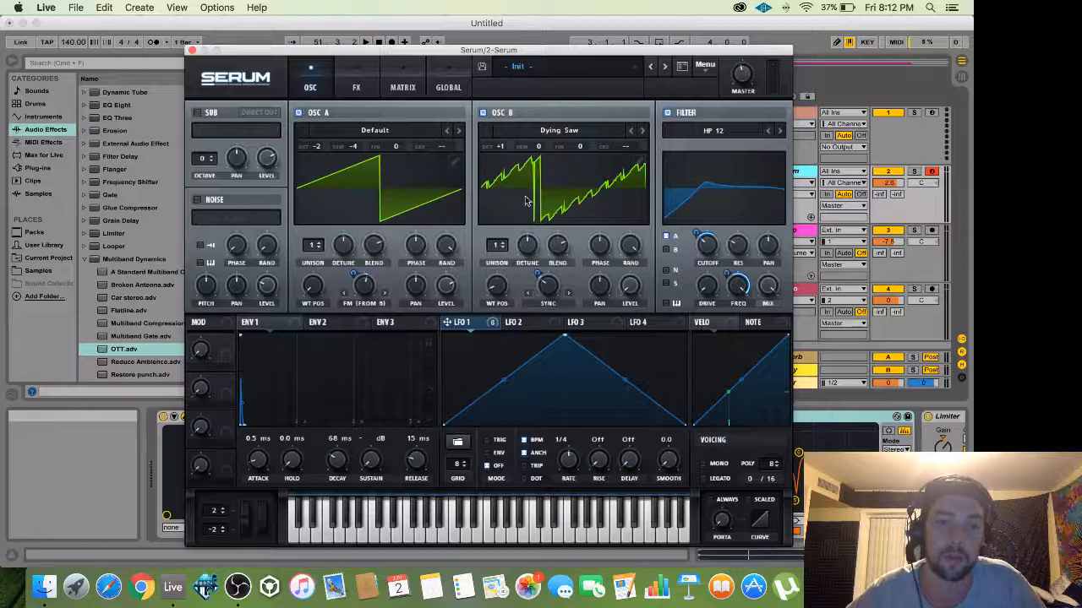
left_click_drag(474, 56, 466, 96)
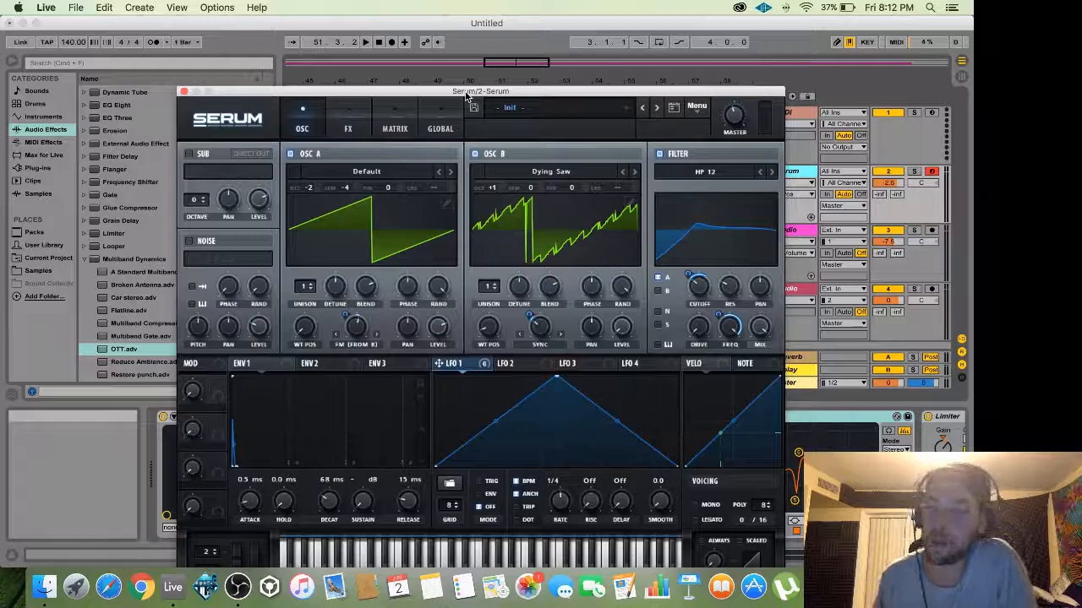
left_click_drag(465, 95, 495, 59)
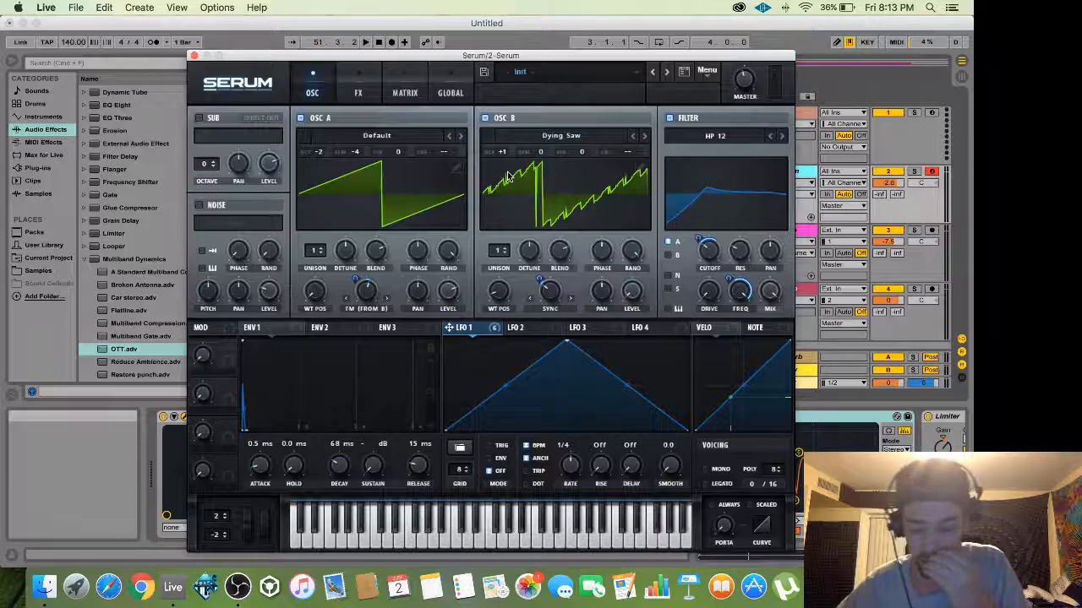
left_click_drag(494, 56, 487, 52)
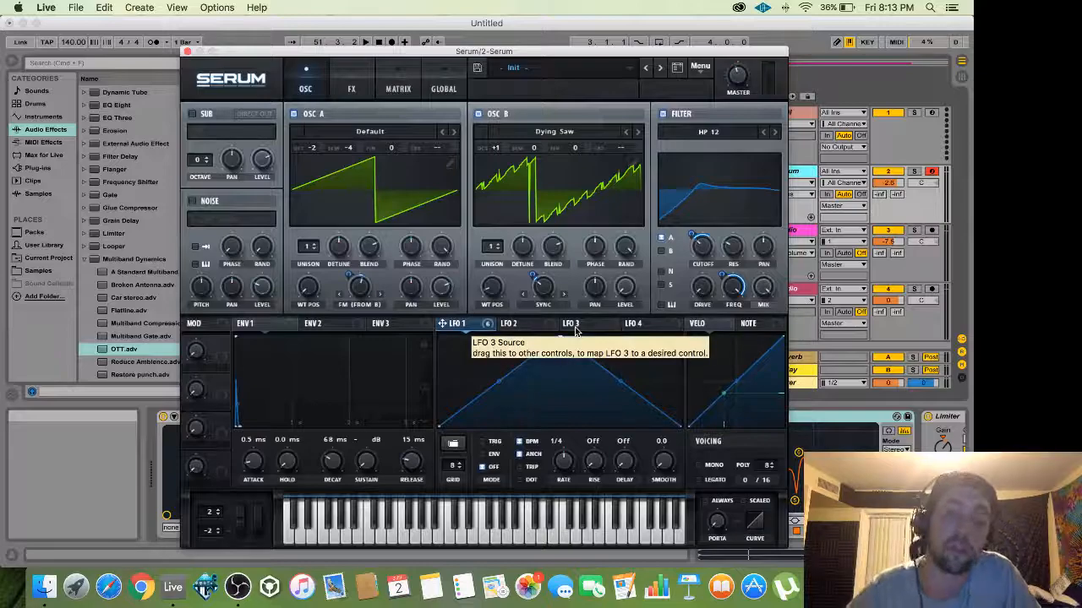
left_click_drag(492, 54, 518, 55)
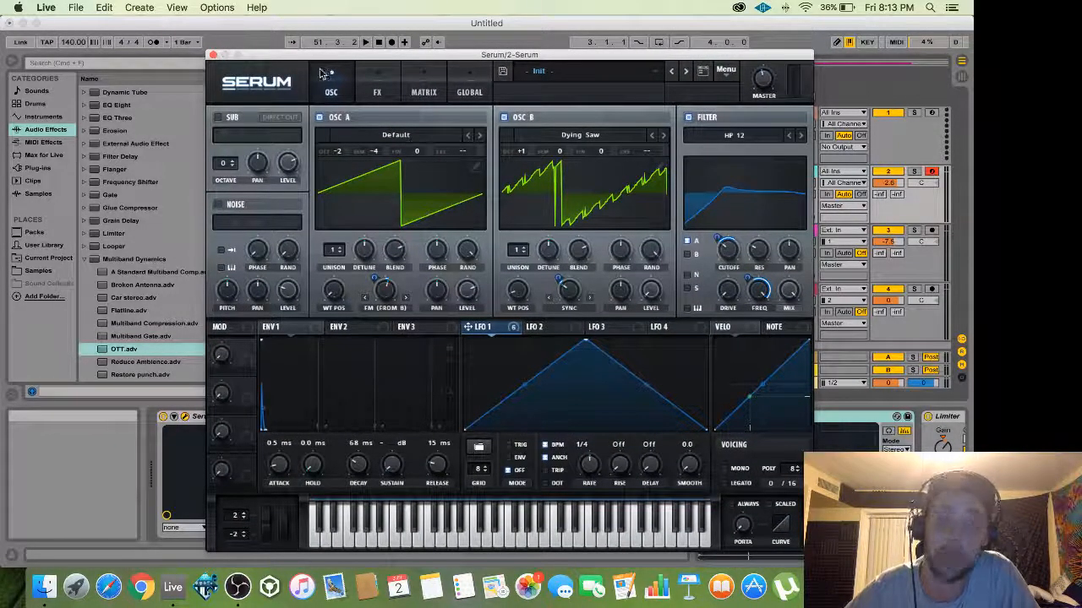
left_click(213, 55)
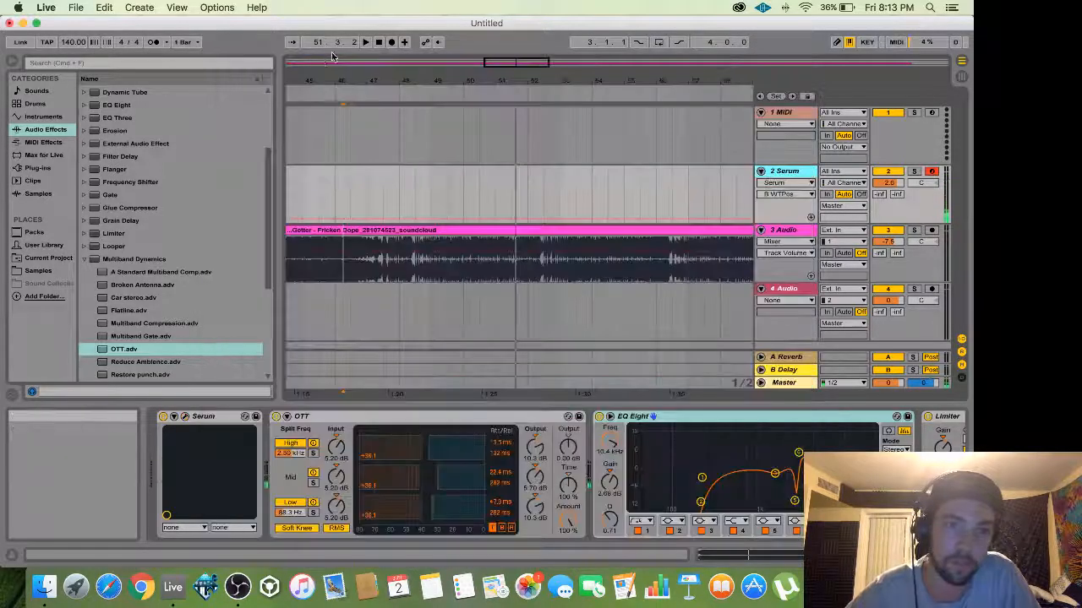